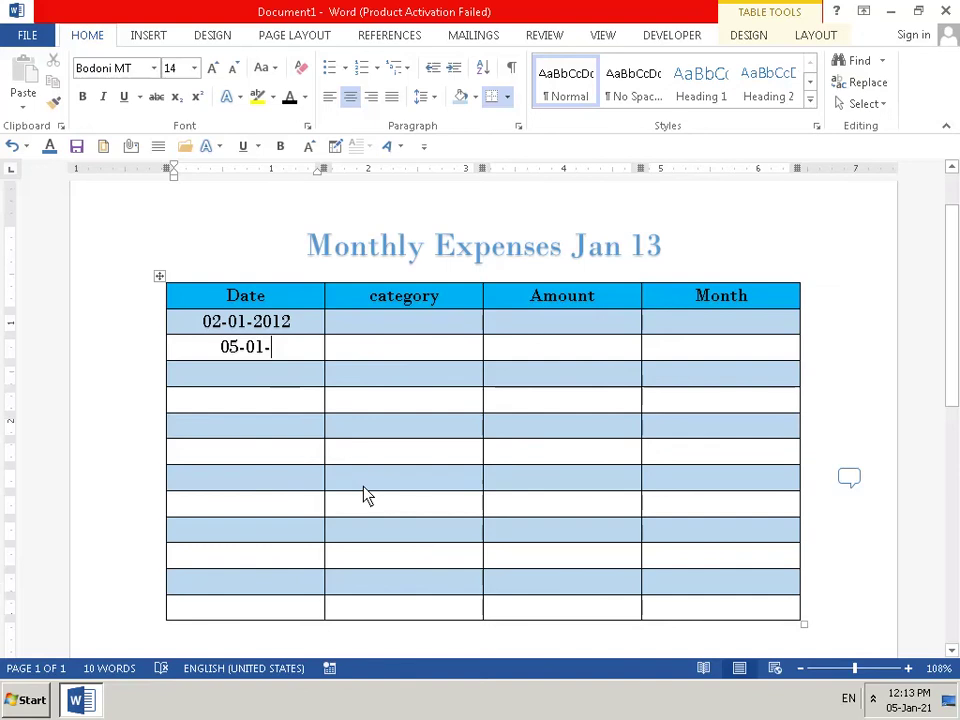
# - Finish 05-01-2012 and enter 03-02-2012 in the next Date cell
pyautogui.write('20')
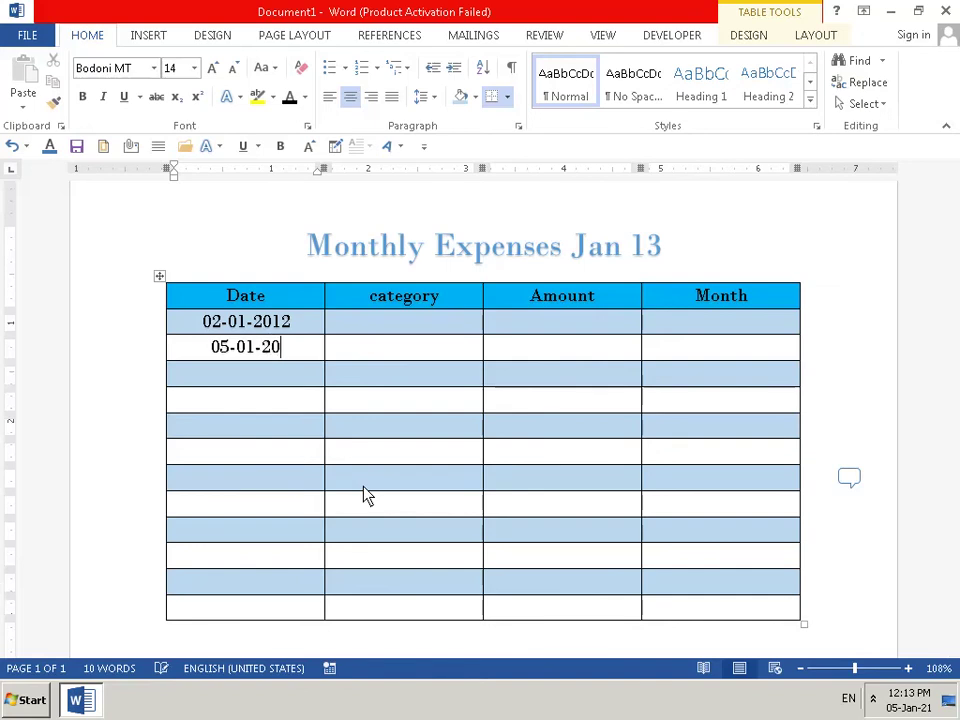
pyautogui.write('12')
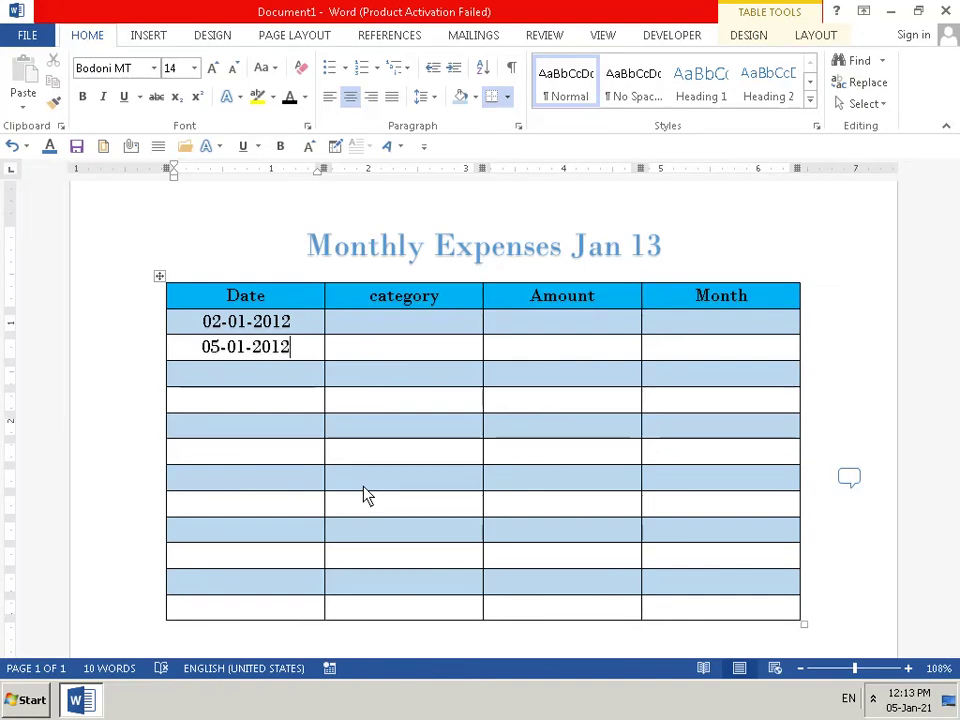
pyautogui.press('Down')
pyautogui.write('3')
pyautogui.press('BackSpace')
pyautogui.write('03')
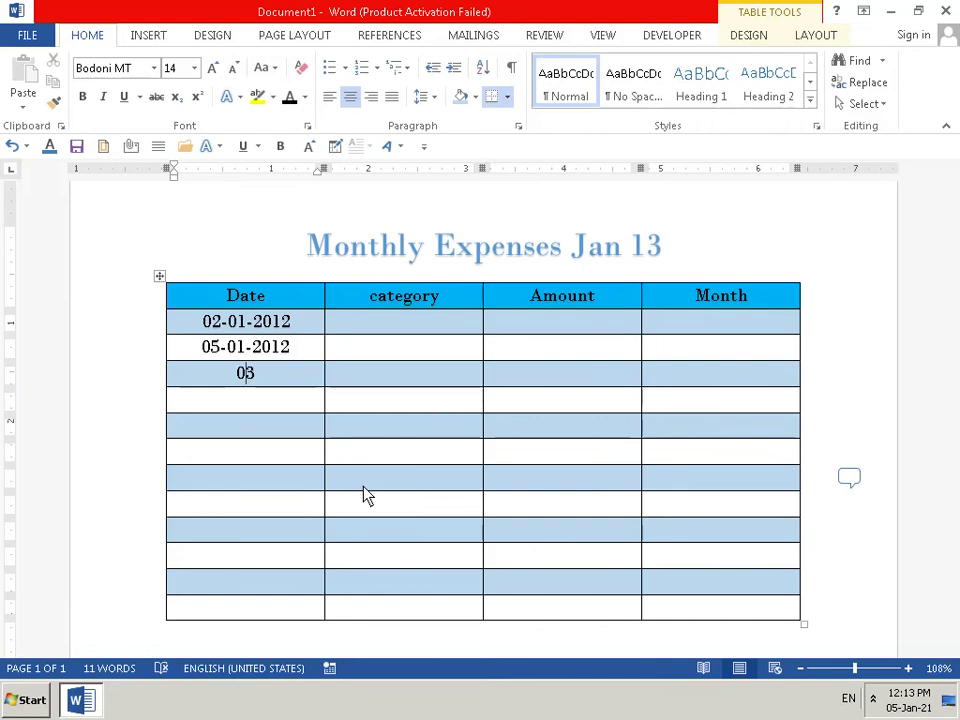
pyautogui.write('-')
pyautogui.write('02')
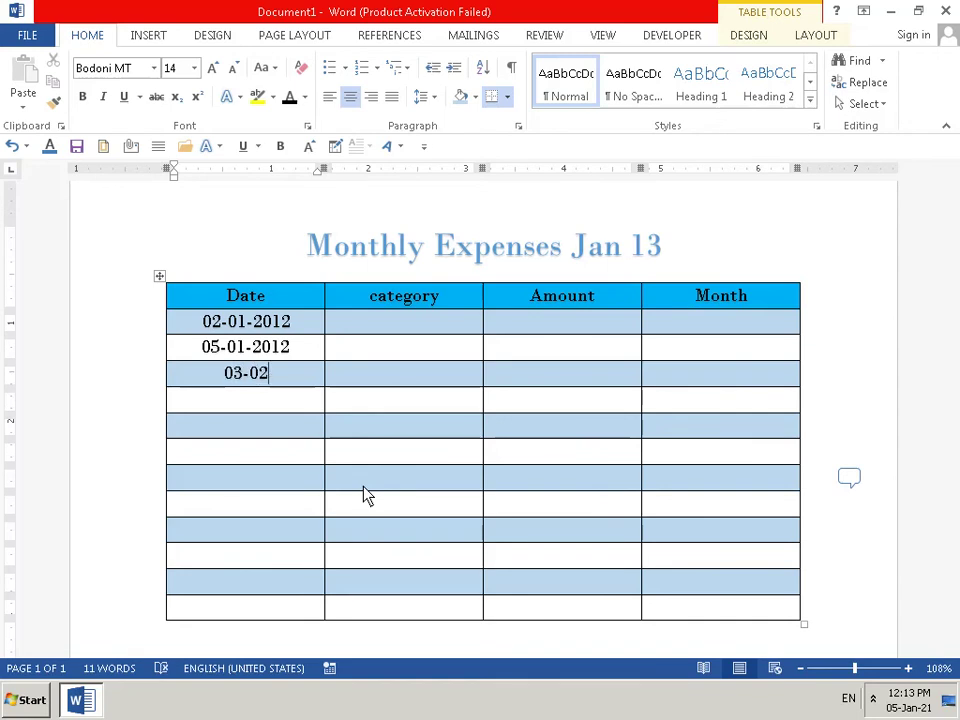
pyautogui.write('-')
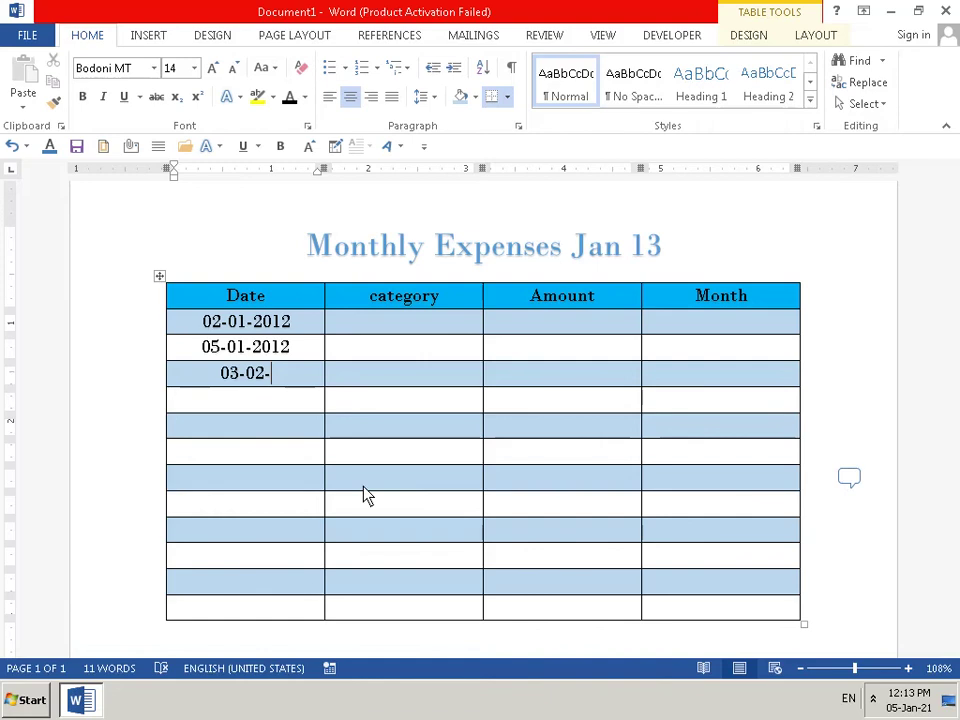
pyautogui.write('2012')
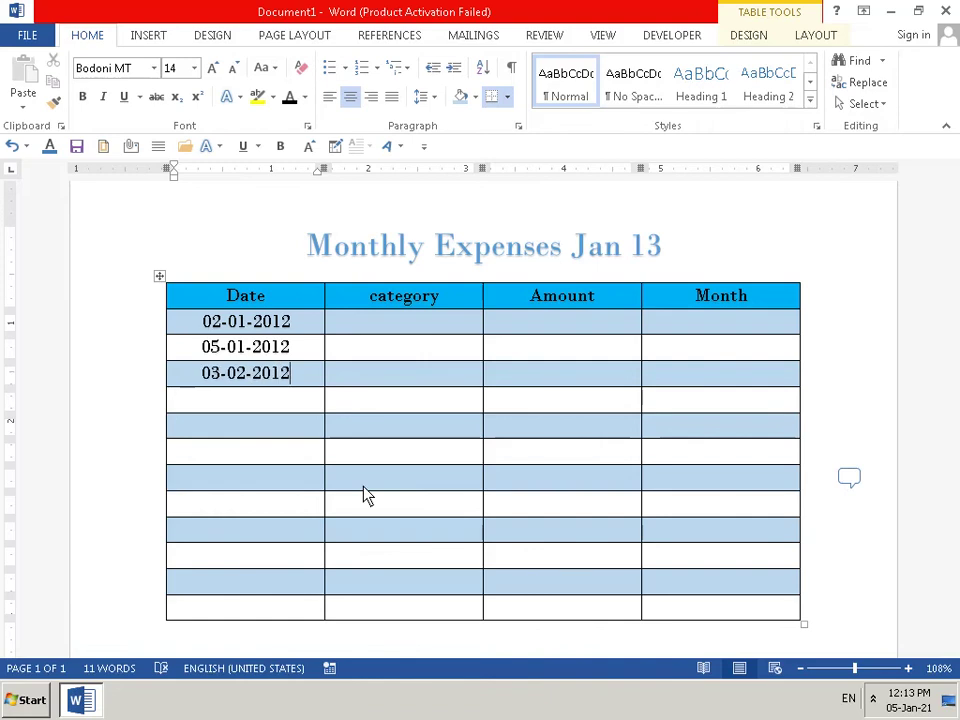
pyautogui.press('Down')
# - Enter 10-02-2012, 11-01-2012 and 12-02-2012 in the following Date cells
pyautogui.write('10-0')
pyautogui.write('2-')
pyautogui.write('2012')
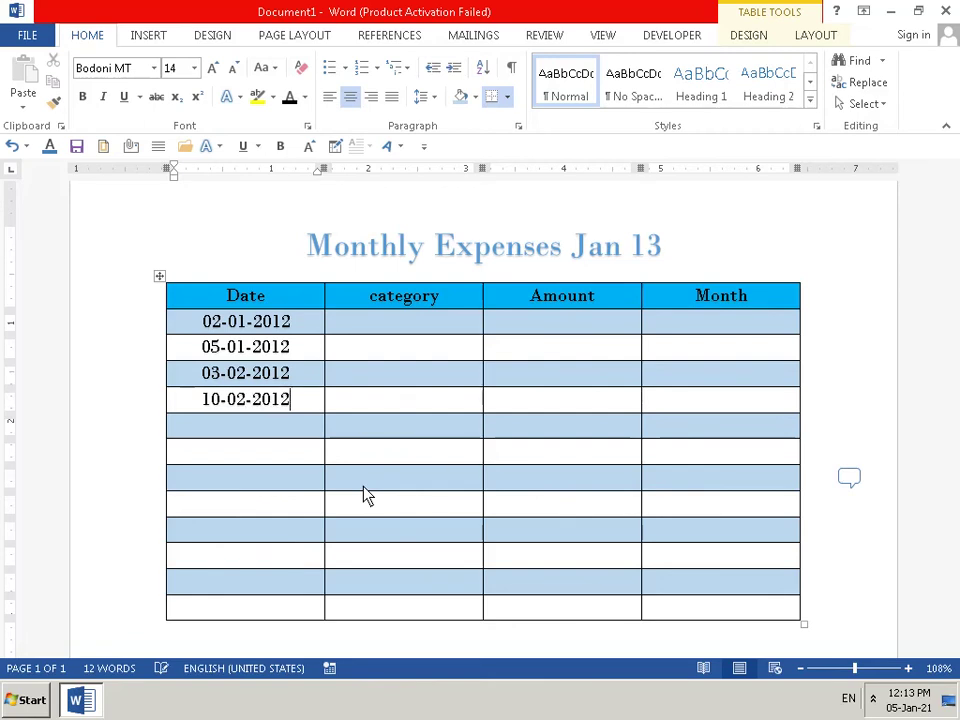
pyautogui.press('Down')
pyautogui.write('11-')
pyautogui.write('01-')
pyautogui.write('2012')
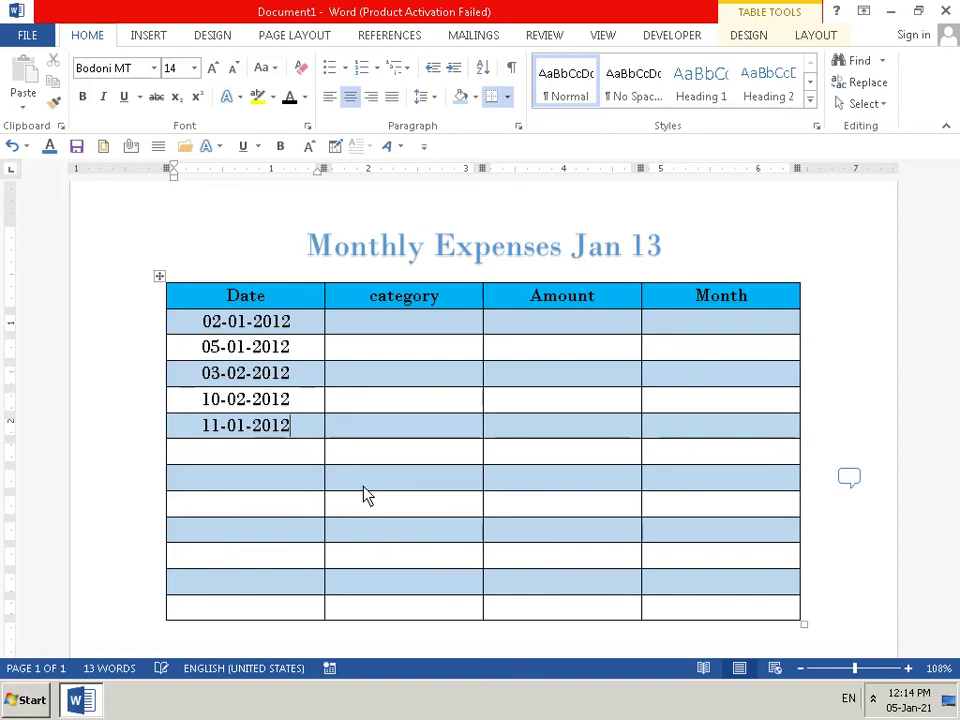
pyautogui.press('Down')
pyautogui.write('12-02')
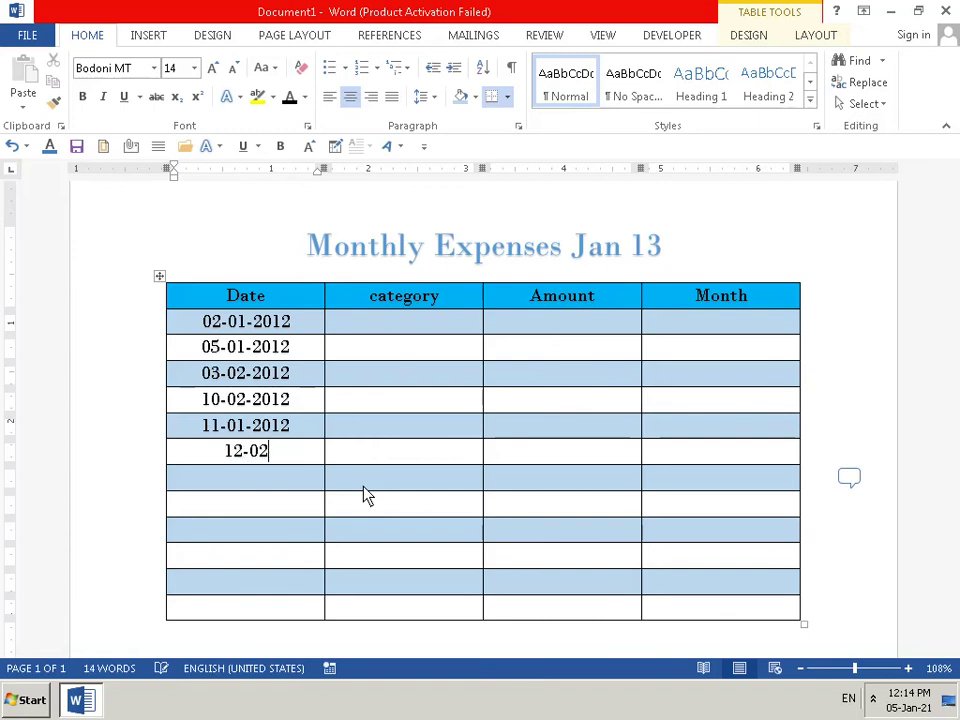
pyautogui.write('-20')
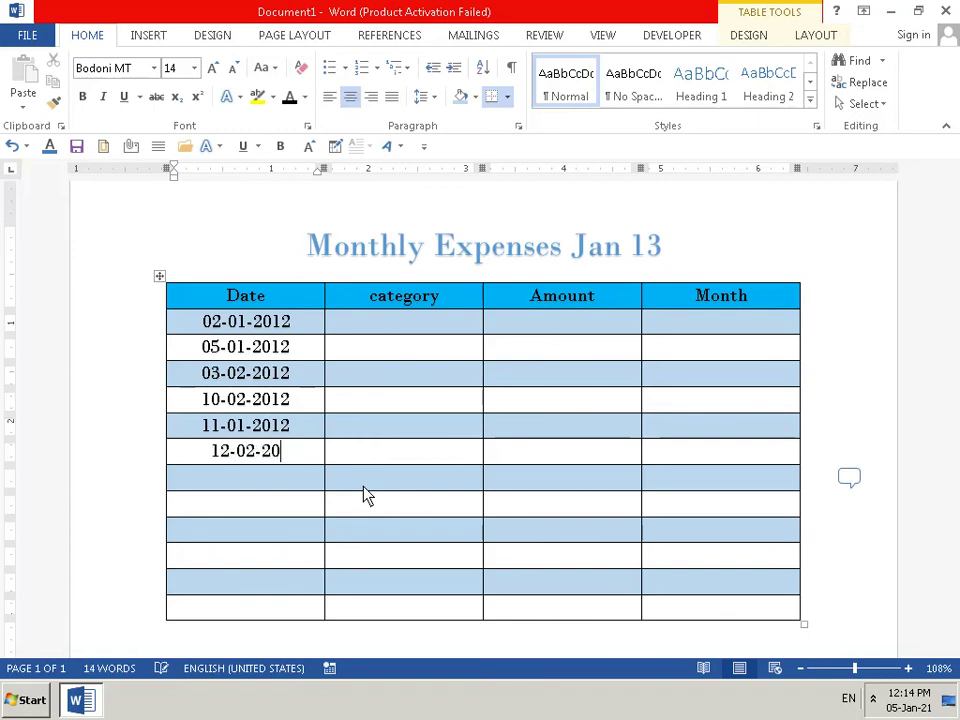
pyautogui.write('12')
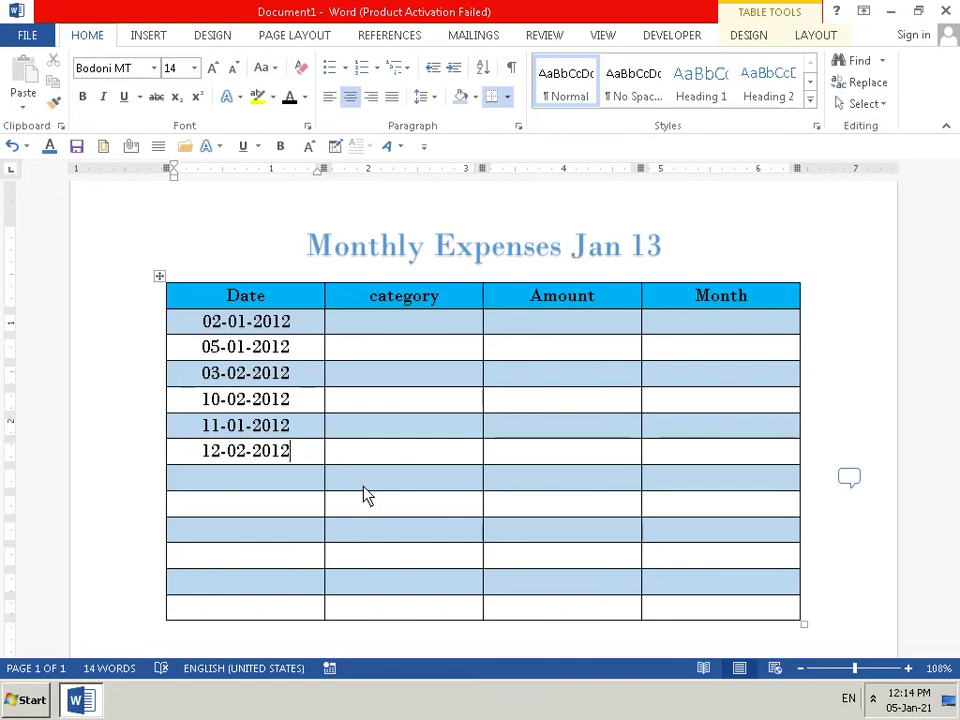
pyautogui.press('Down')
# - Enter 04-03-2012, 09-04-2012 and 04-10-2012 in the next Date cells
pyautogui.write('04-')
pyautogui.write('03-')
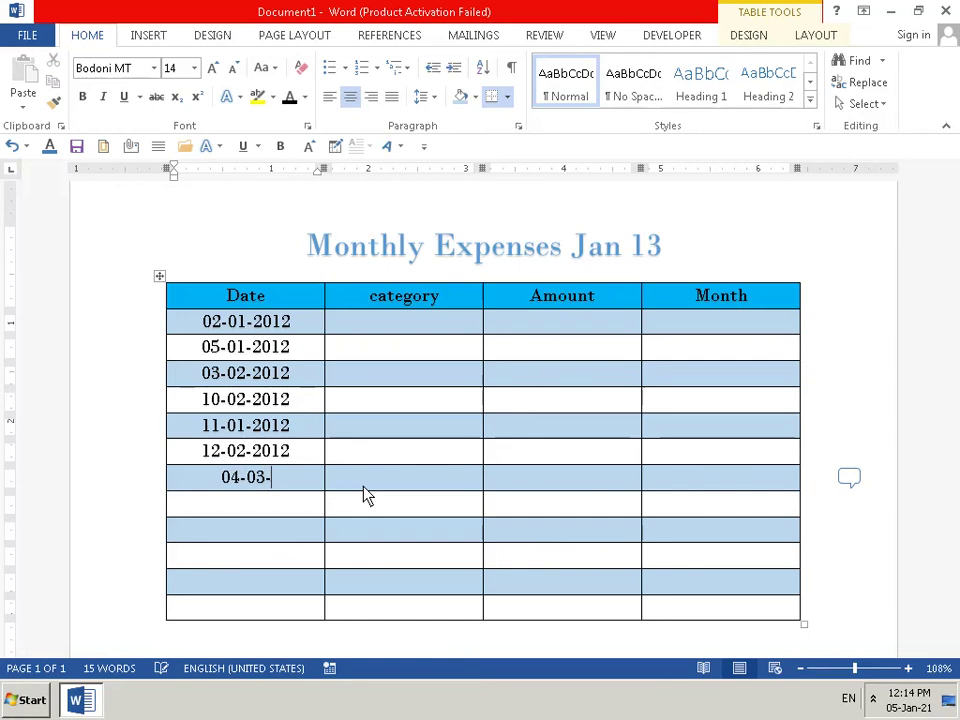
pyautogui.write('2012')
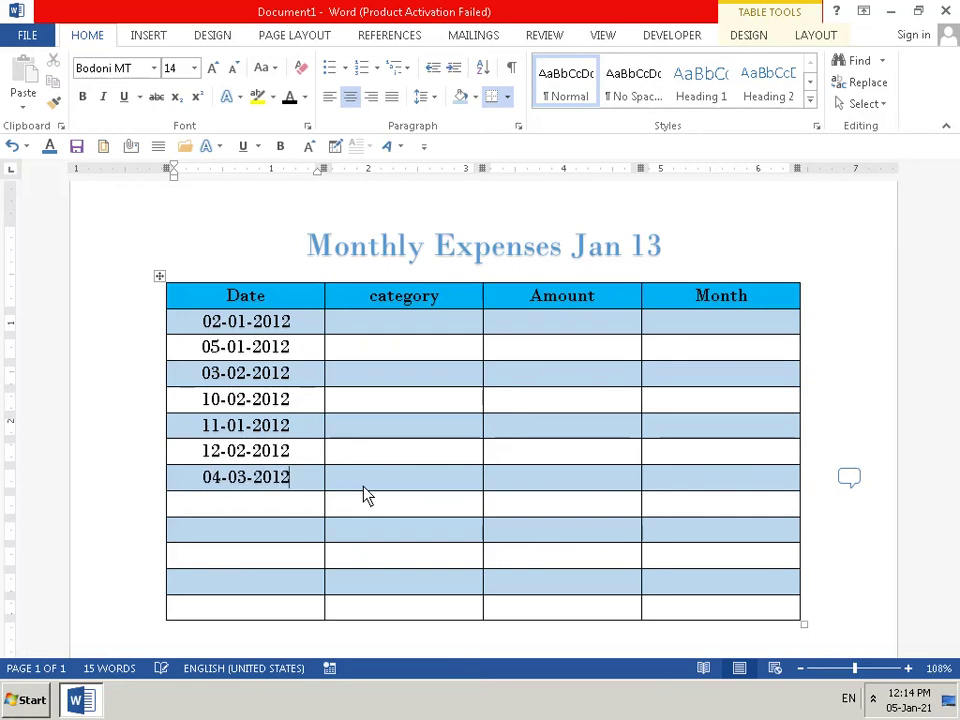
pyautogui.press('Down')
pyautogui.write('09')
pyautogui.write('-')
pyautogui.write('04-')
pyautogui.write('2012')
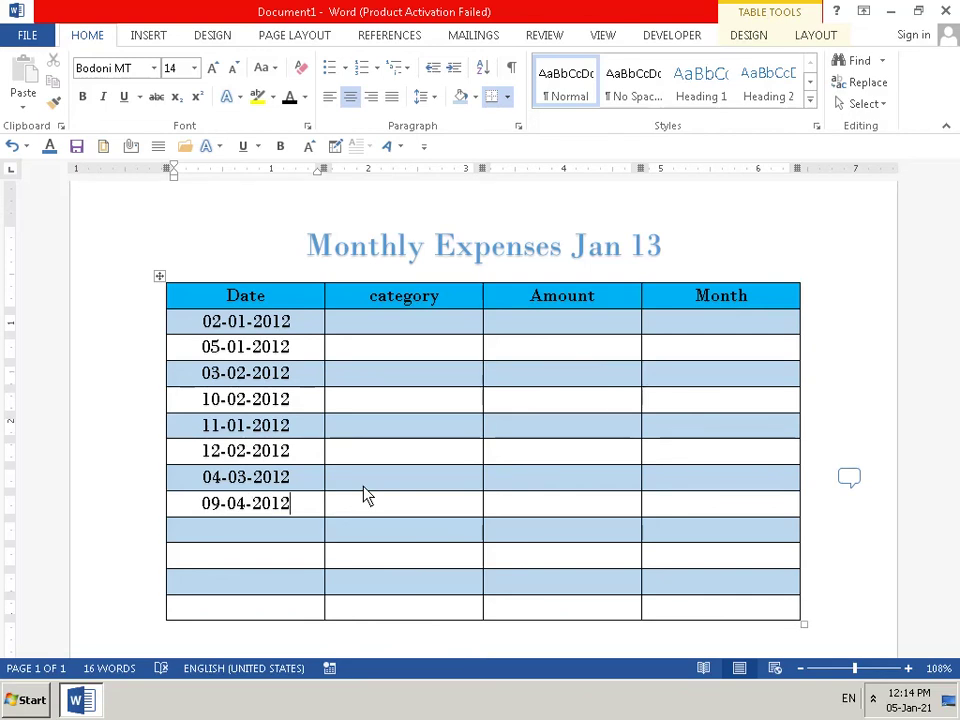
pyautogui.press('Down')
pyautogui.write('04-')
pyautogui.write('10-')
pyautogui.write('2012')
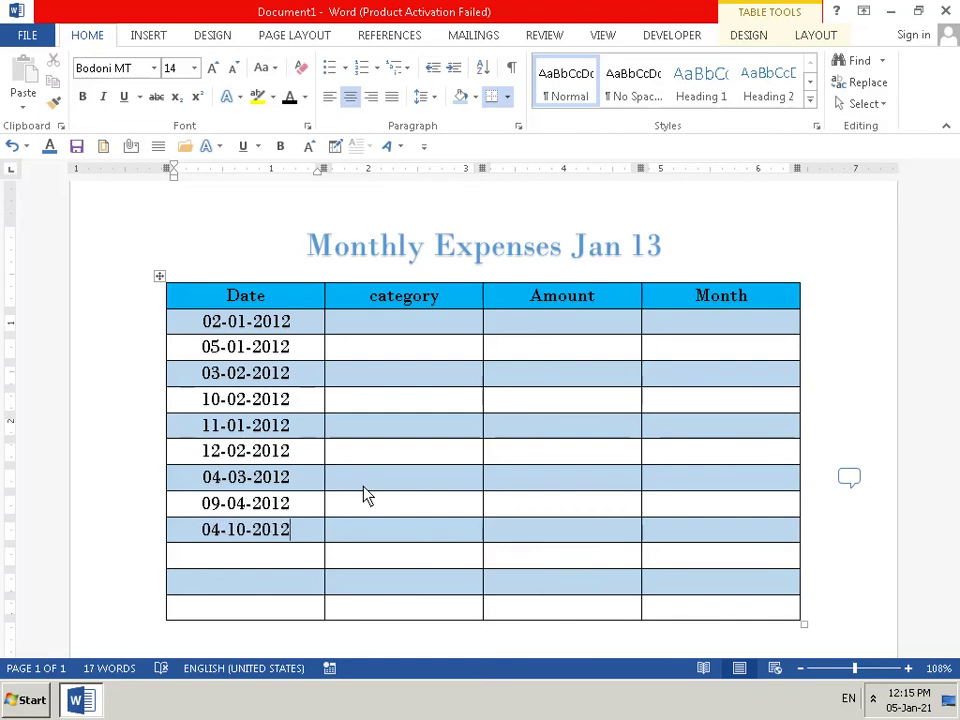
pyautogui.press('Down')
# - Add 09-04-2012, 03-12-2012 and 07-12-2012 to the last Date cells
pyautogui.write('09-04')
pyautogui.write('-')
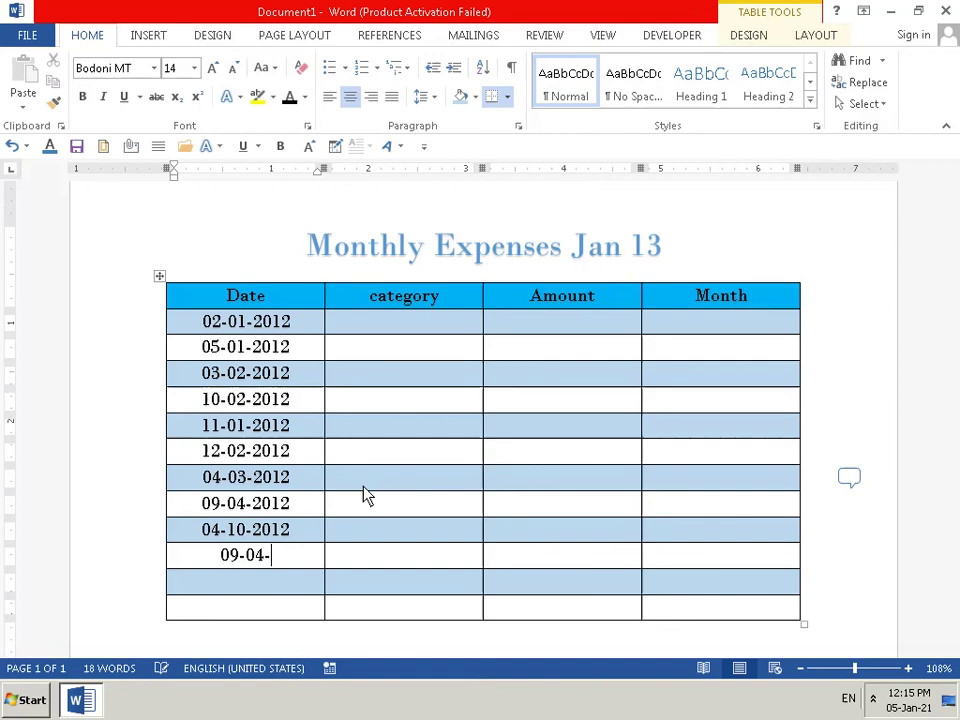
pyautogui.write('2012')
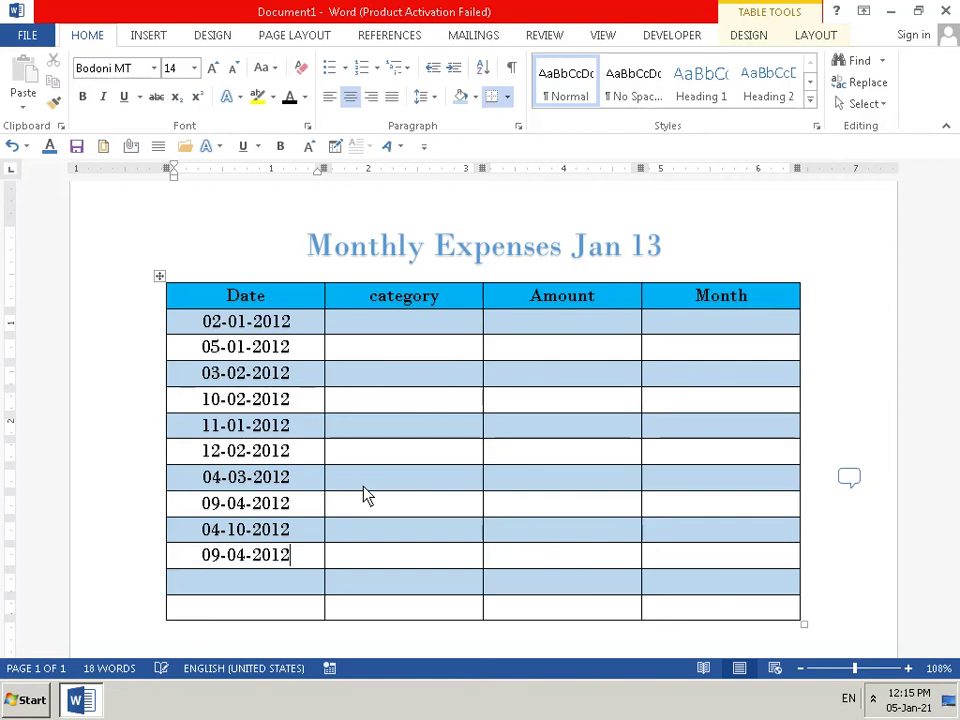
pyautogui.press('Down')
pyautogui.write('0')
pyautogui.write('3-')
pyautogui.write('12-2012')
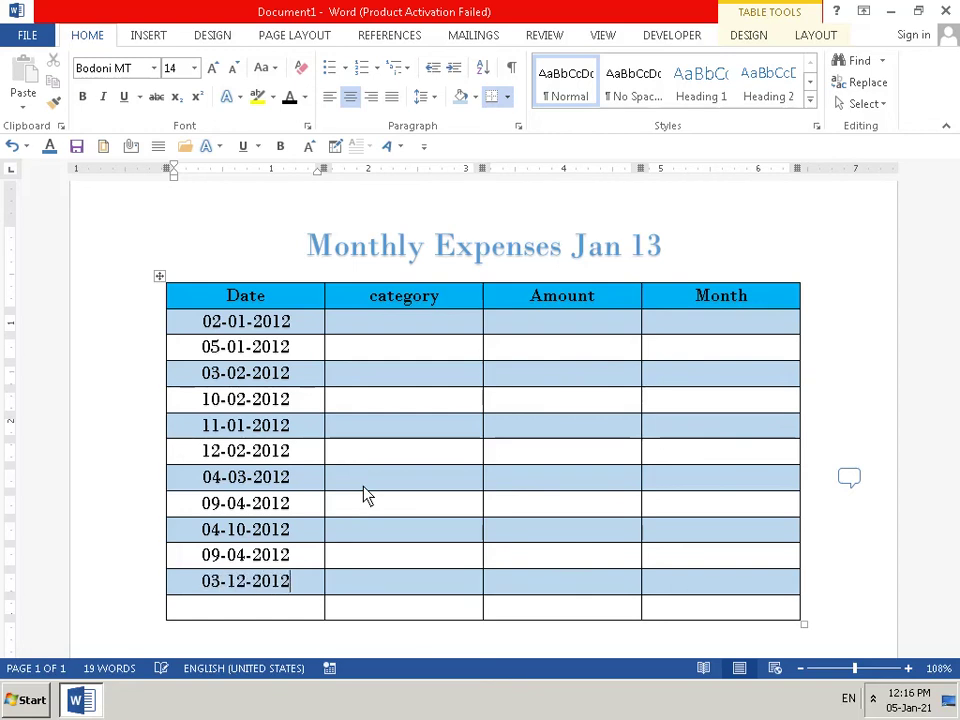
pyautogui.press('Down')
pyautogui.write('07-')
pyautogui.write('1')
pyautogui.write('2')
pyautogui.write('-')
pyautogui.write('2012')
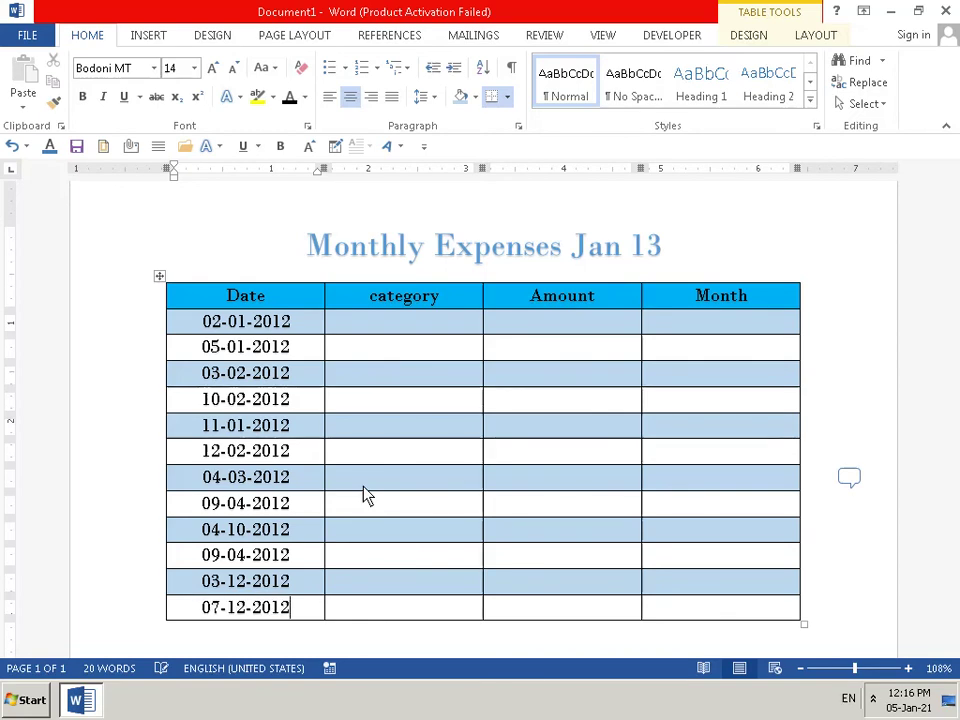
pyautogui.press('Tab')
# - Type Home, Food and Trevle into the top three category cells, fixing the Homw typo
pyautogui.press('Up')
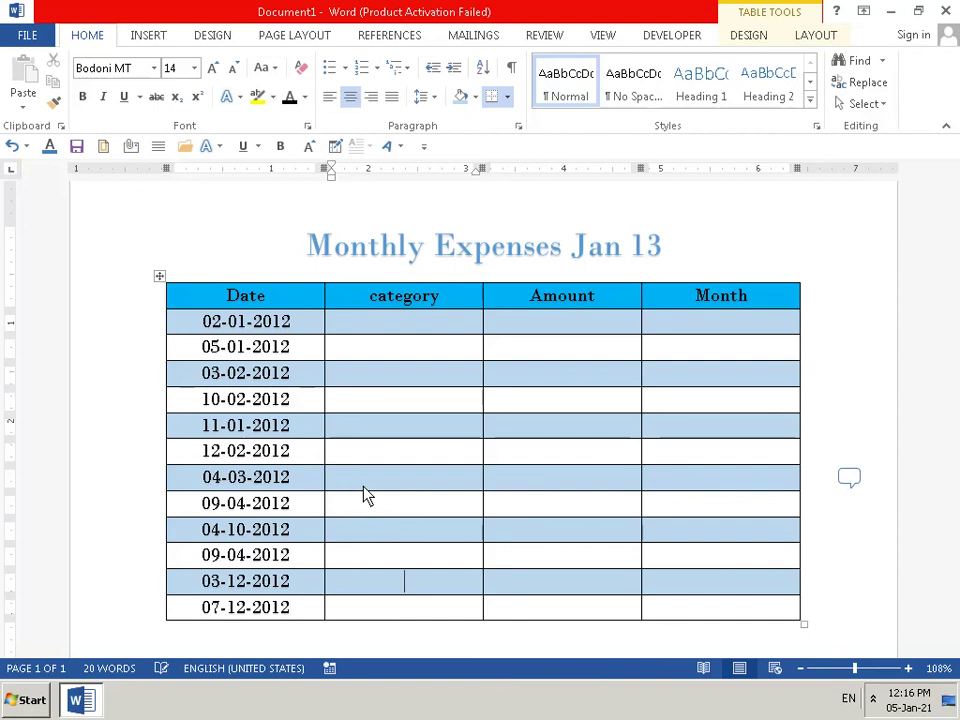
pyautogui.press('Up')
pyautogui.press('Up')
pyautogui.press('Up')
pyautogui.press('Up')
pyautogui.press('Up')
pyautogui.press('Up')
pyautogui.press('Up')
pyautogui.press('Up')
pyautogui.press('Up')
pyautogui.press('Up')
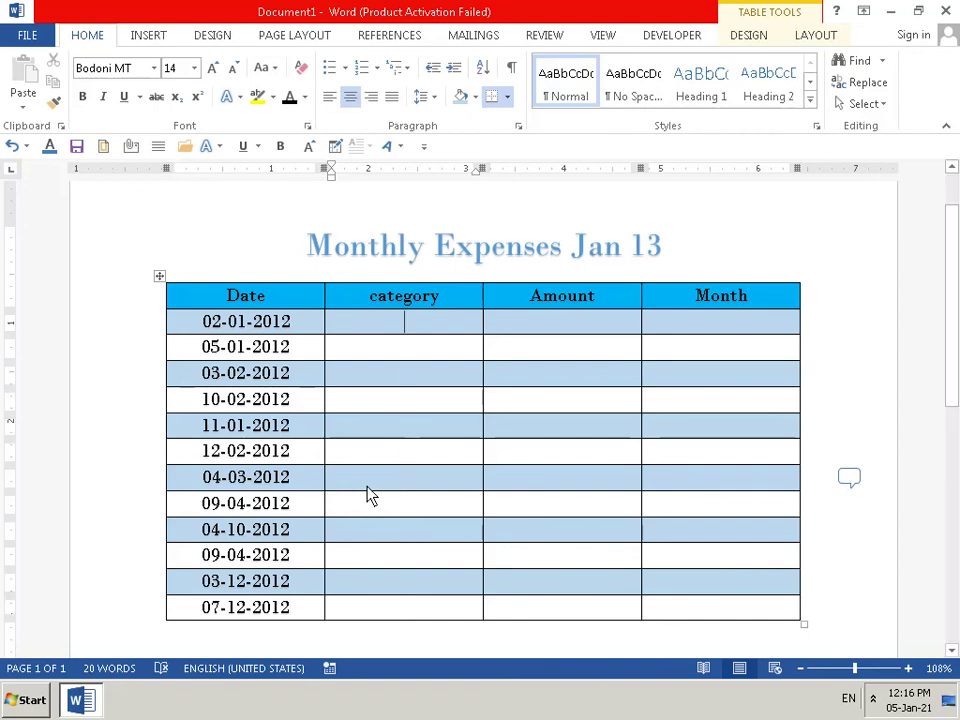
pyautogui.write('Ho')
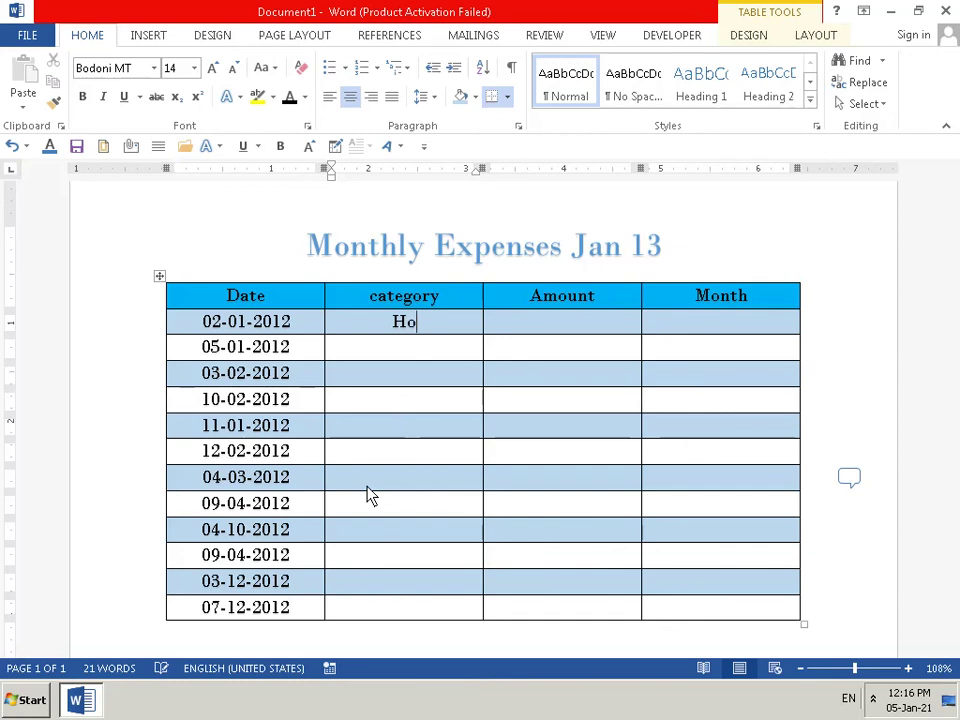
pyautogui.write('mw')
pyautogui.press('BackSpace')
pyautogui.write('e')
pyautogui.press('Down')
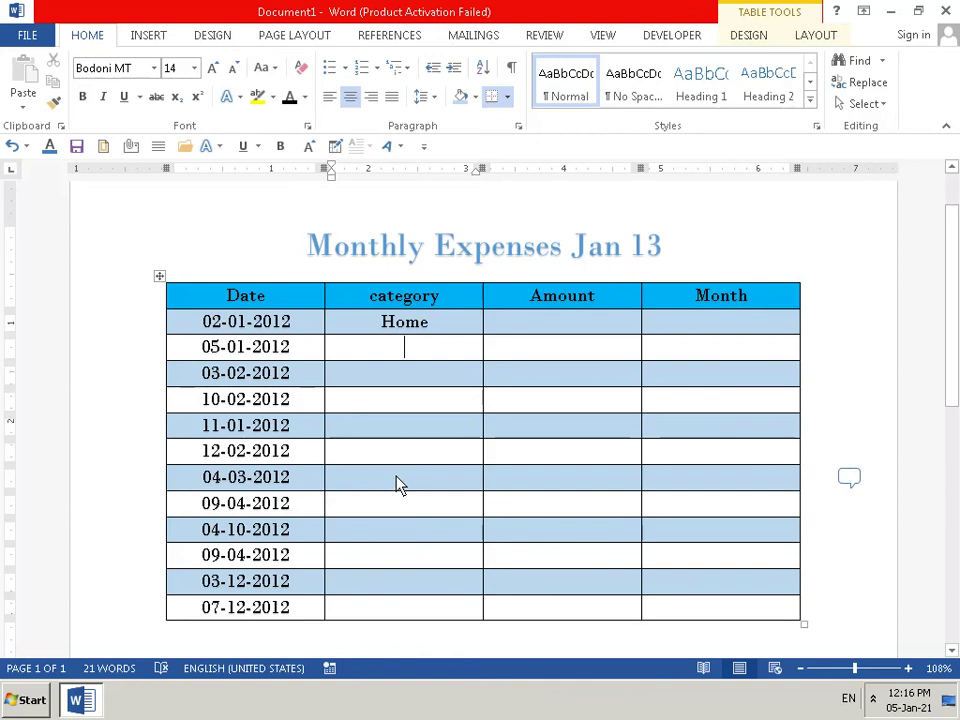
pyautogui.write('F')
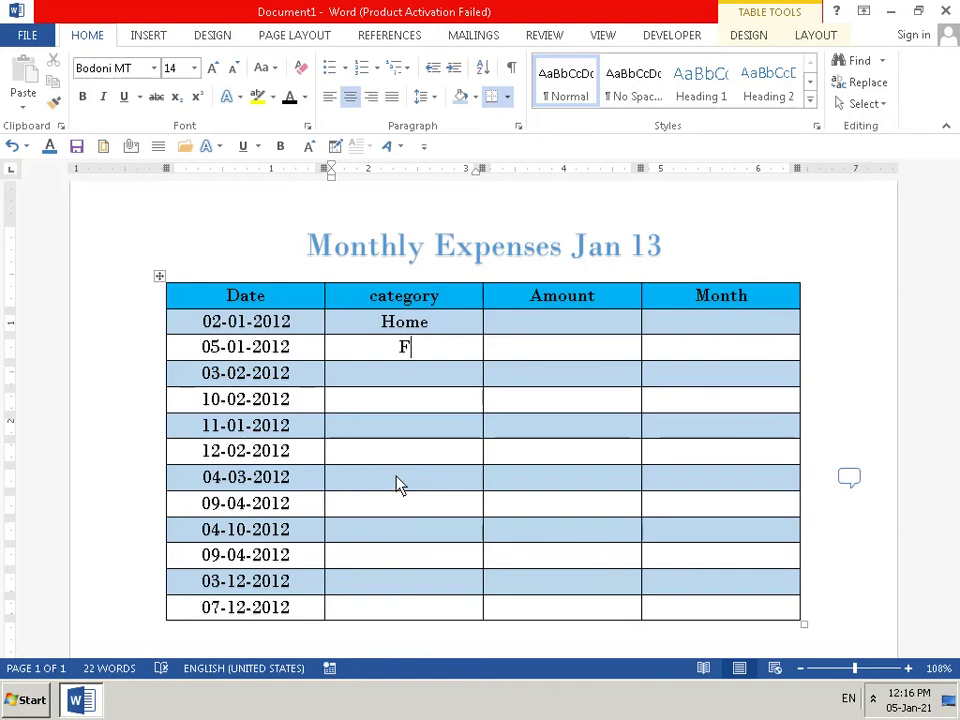
pyautogui.write('ood')
pyautogui.press('Down')
pyautogui.write('T')
pyautogui.write('r')
pyautogui.write('ev')
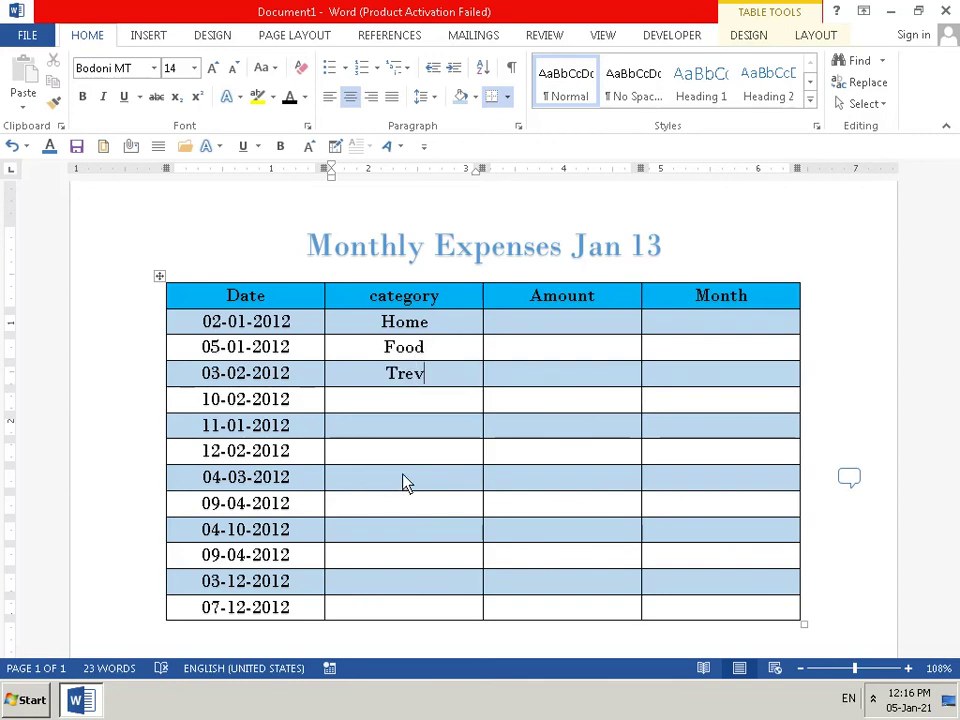
pyautogui.write('le')
pyautogui.press('Down')
pyautogui.press('Up')
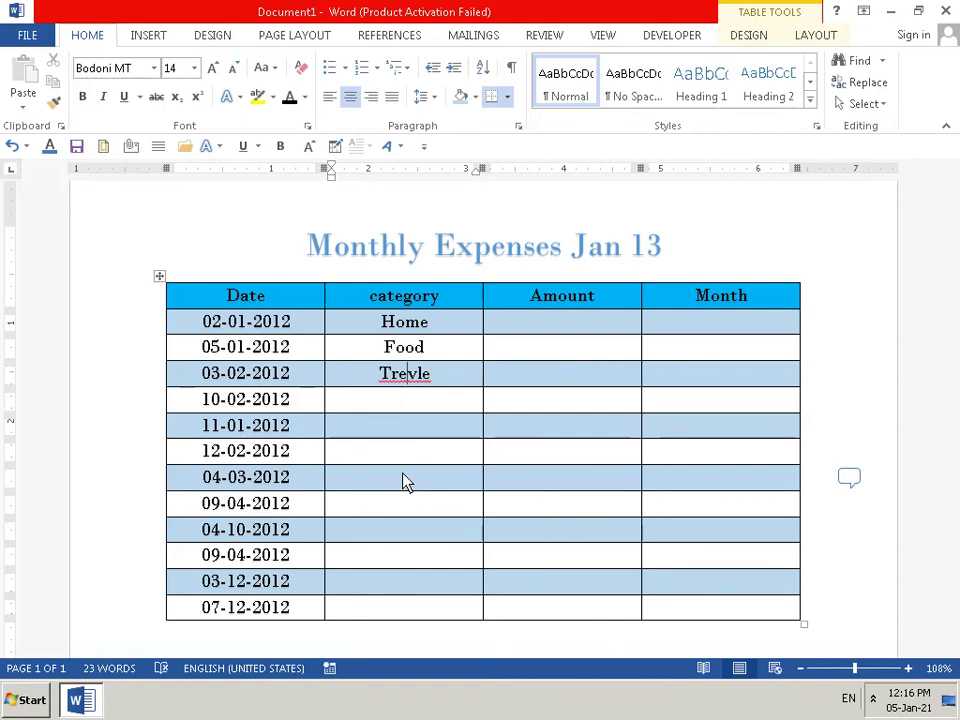
# - Make Word ignore the spelling flag on Trevle
pyautogui.rightClick(405, 481)
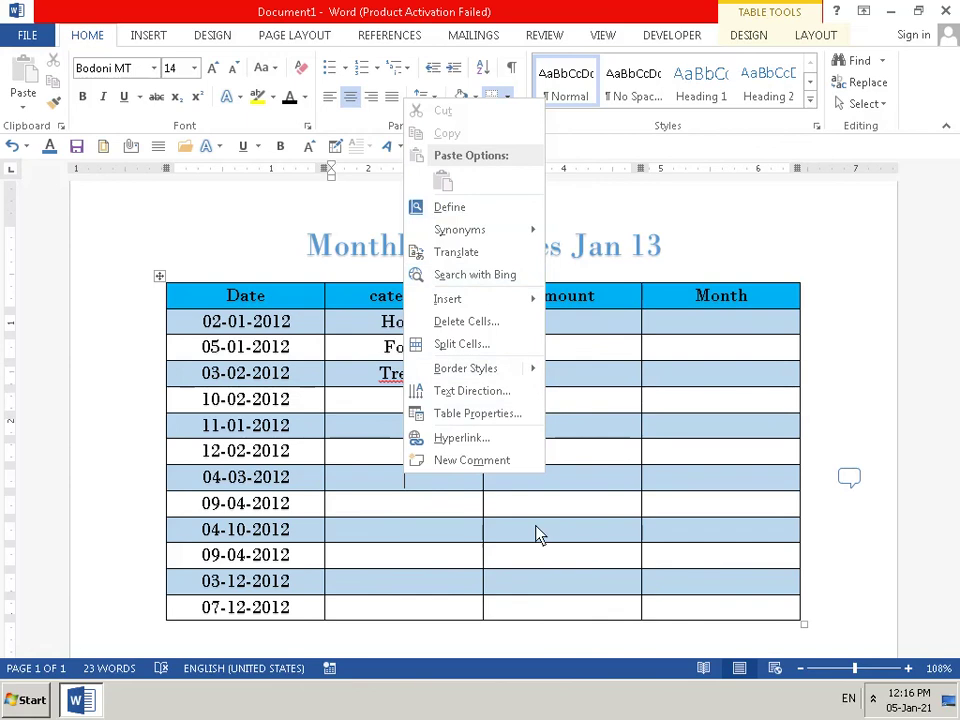
pyautogui.press('Escape')
pyautogui.rightClick(429, 384)
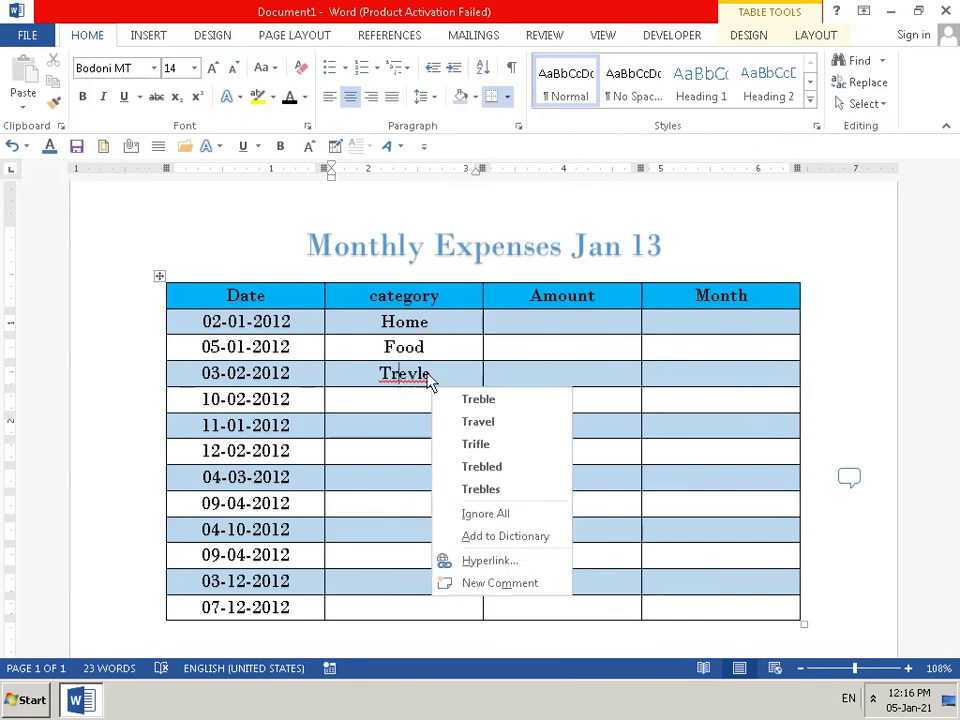
pyautogui.click(485, 513)
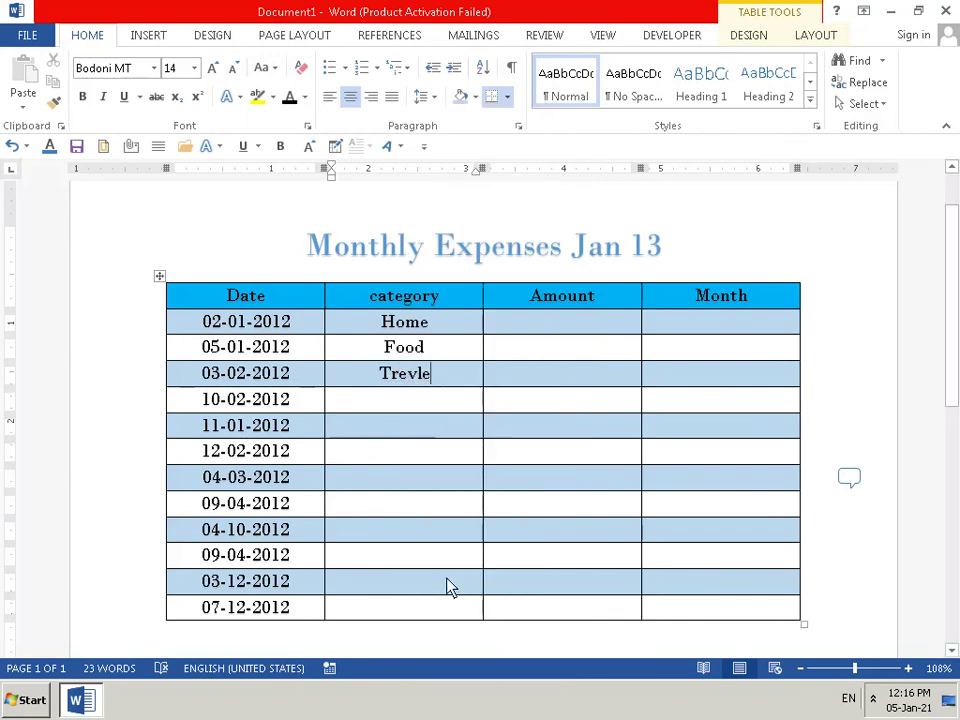
pyautogui.press('Down')
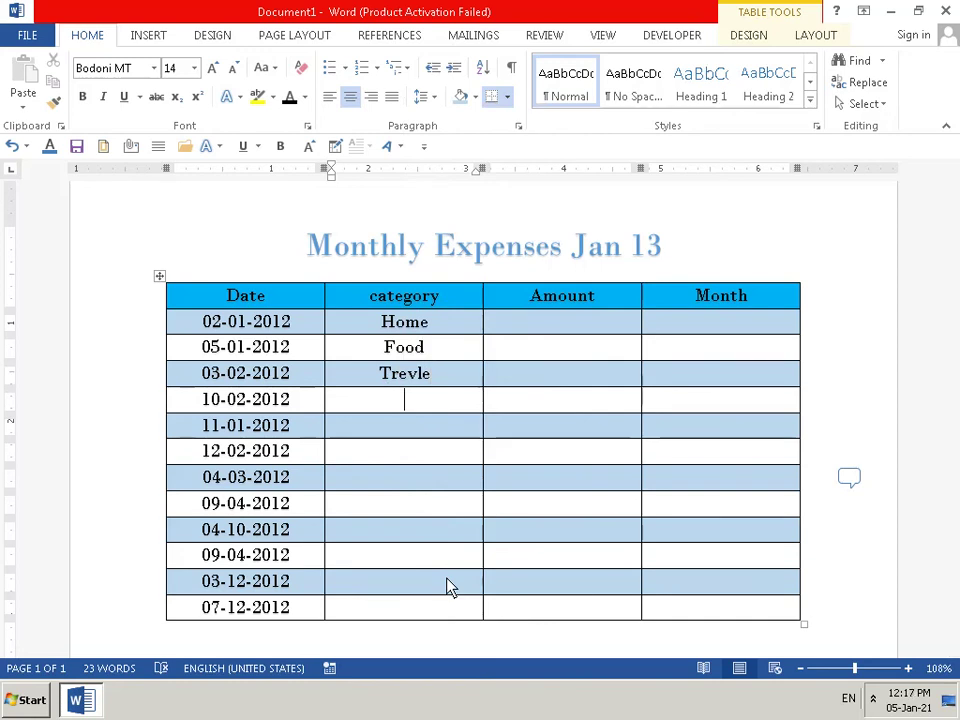
# - Change Trevle to Travle and have Word stop flagging it as misspelled
pyautogui.press('Up')
pyautogui.press('Left')
pyautogui.press('Left')
pyautogui.press('Left')
pyautogui.press('BackSpace')
pyautogui.write('a')
pyautogui.press('Down')
pyautogui.press('Up')
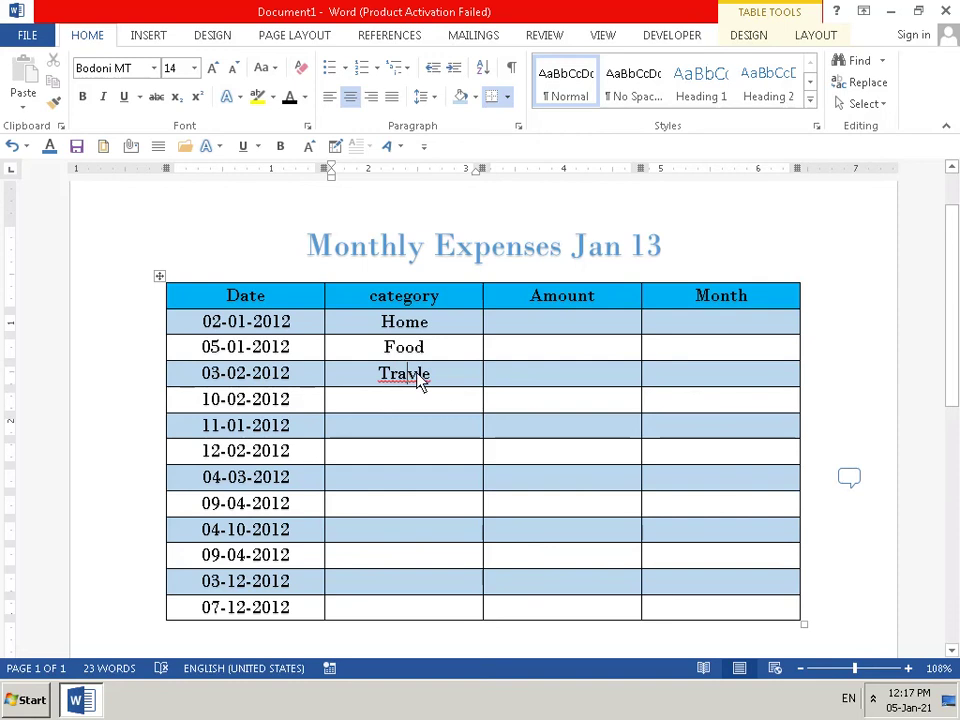
pyautogui.rightClick(428, 382)
pyautogui.click(499, 452)
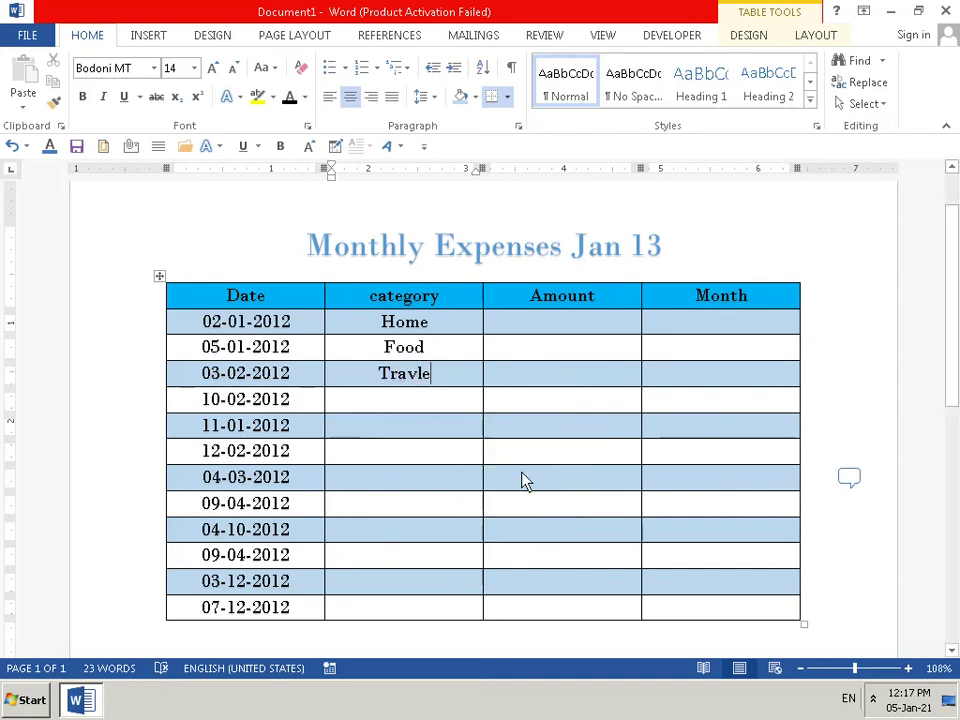
# - Enter Food, Food and Home for the 10-02, 11-01 and 12-02-2012 rows
pyautogui.press('Down')
pyautogui.write('F')
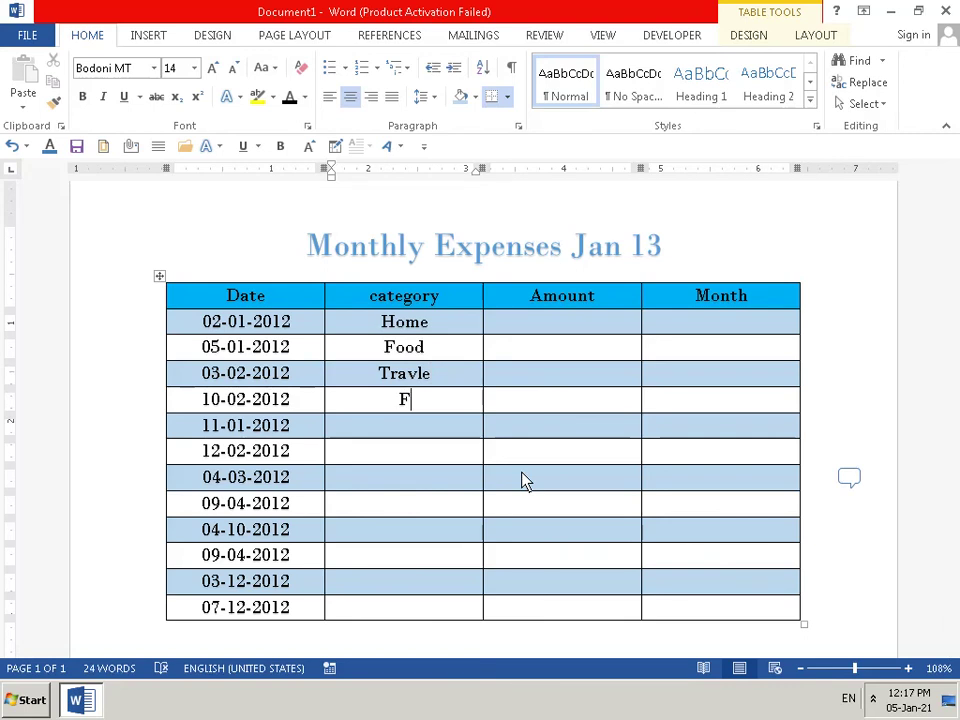
pyautogui.write('oo')
pyautogui.write('d')
pyautogui.press('Down')
pyautogui.write('F')
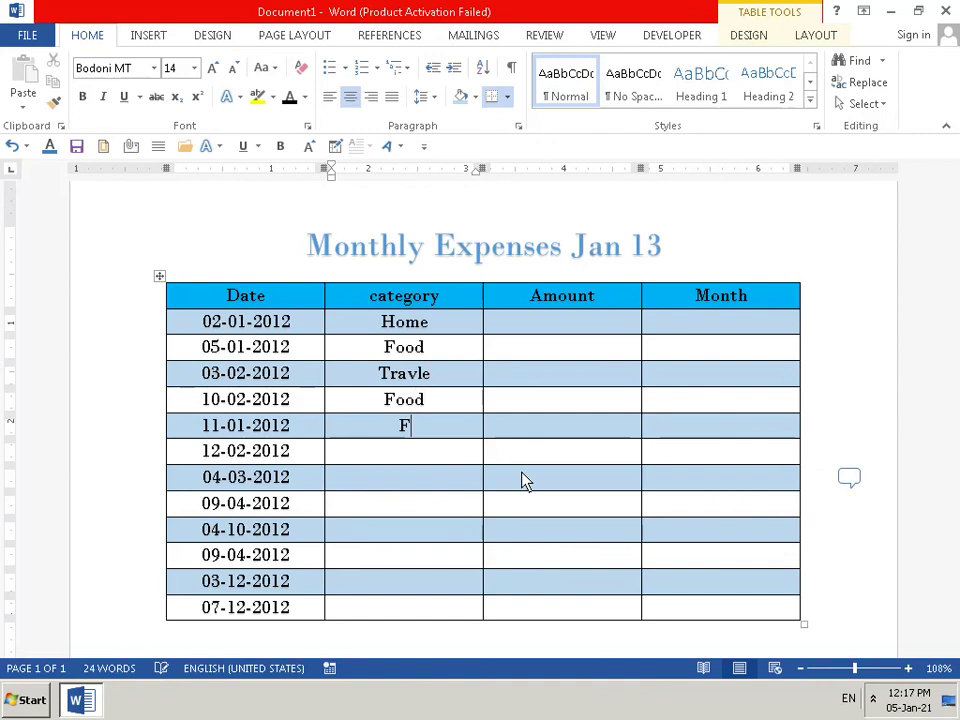
pyautogui.write('OO')
pyautogui.press('BackSpace')
pyautogui.press('BackSpace')
pyautogui.write('o')
pyautogui.write('od')
pyautogui.press('Down')
pyautogui.write('Hom')
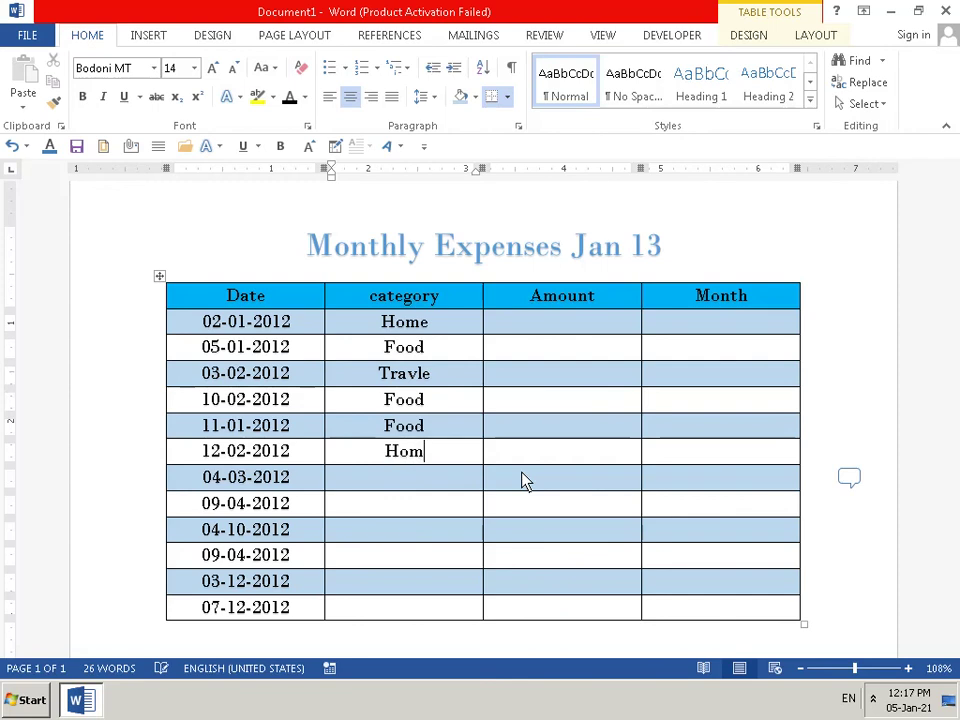
pyautogui.write('e')
# - Enter Home for 04-03-2012 and Food for 09-04-2012, running a spelling check
pyautogui.press('Down')
pyautogui.write('HO')
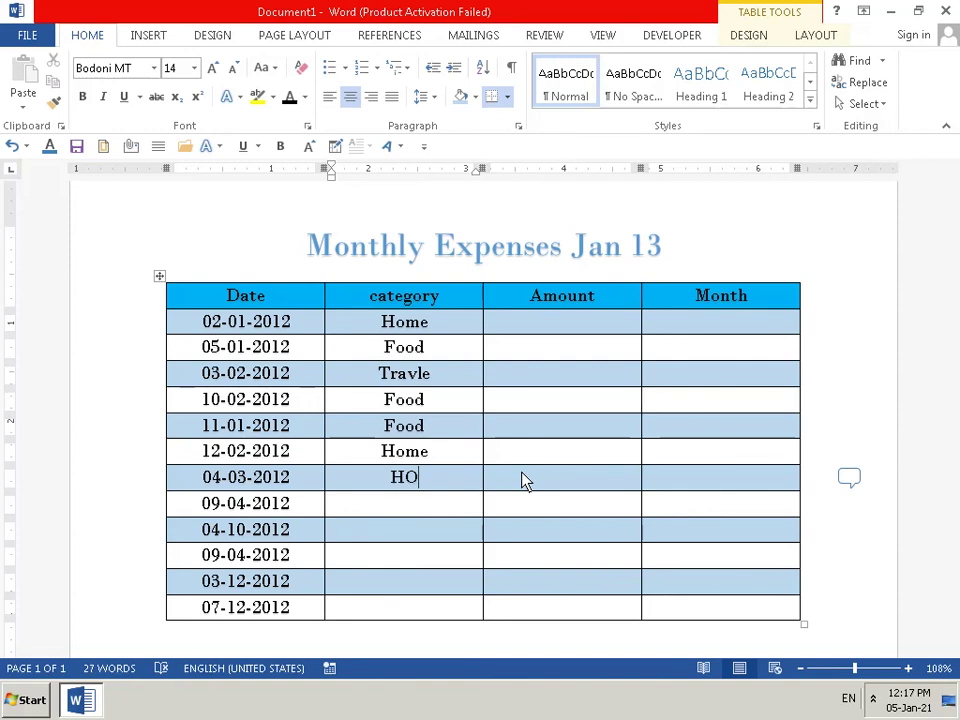
pyautogui.press('BackSpace')
pyautogui.write('ome')
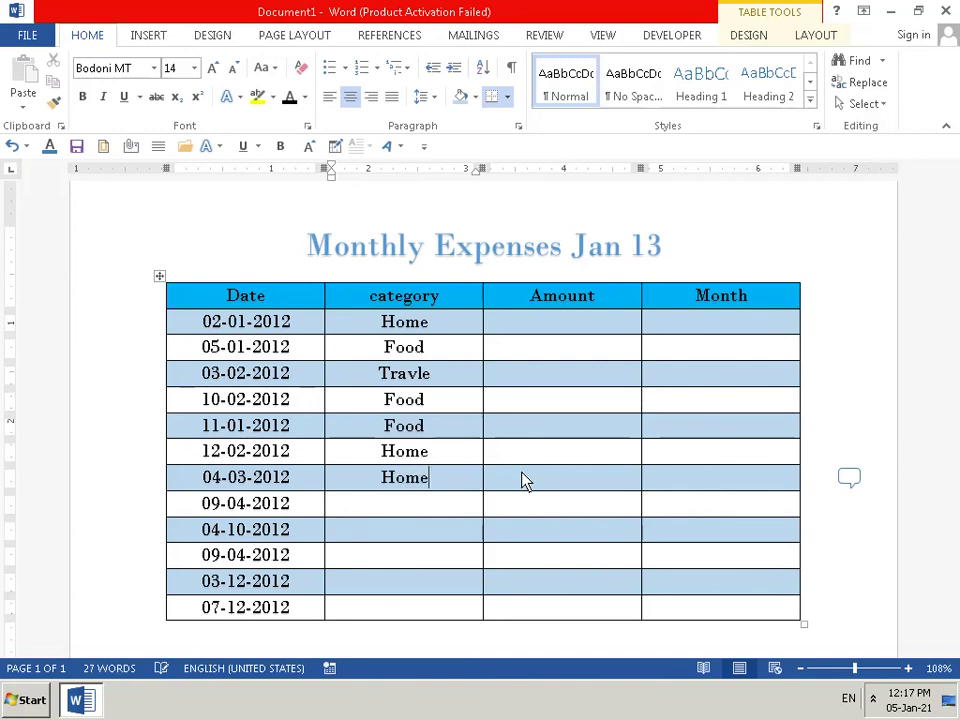
pyautogui.press('Down')
pyautogui.write('F')
pyautogui.write('OO')
pyautogui.press('BackSpace')
pyautogui.press('BackSpace')
pyautogui.press('F7')
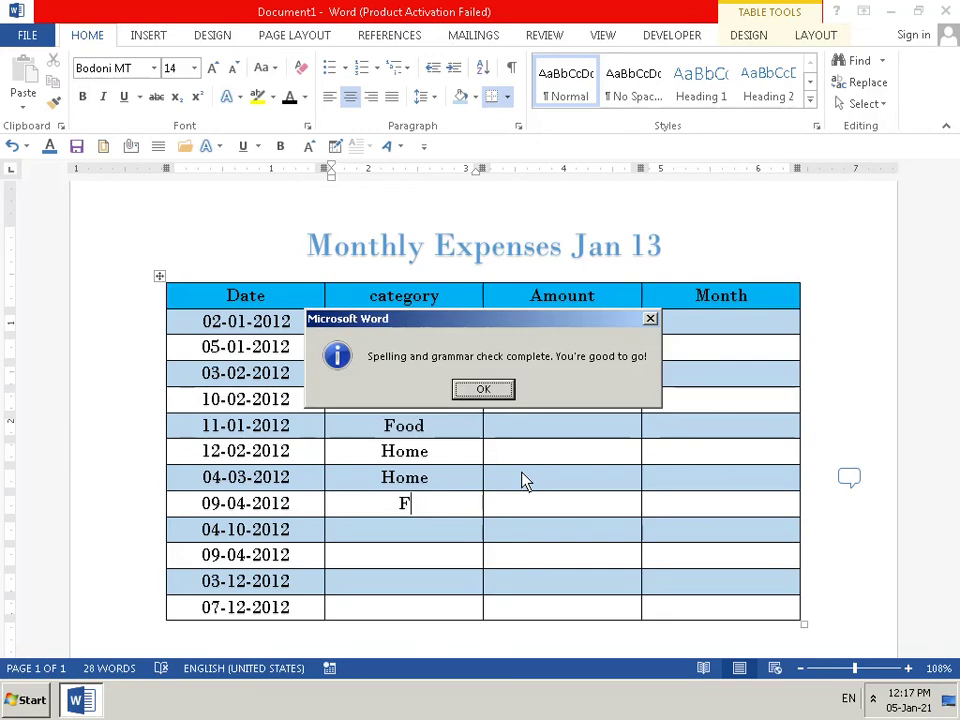
pyautogui.click(488, 392)
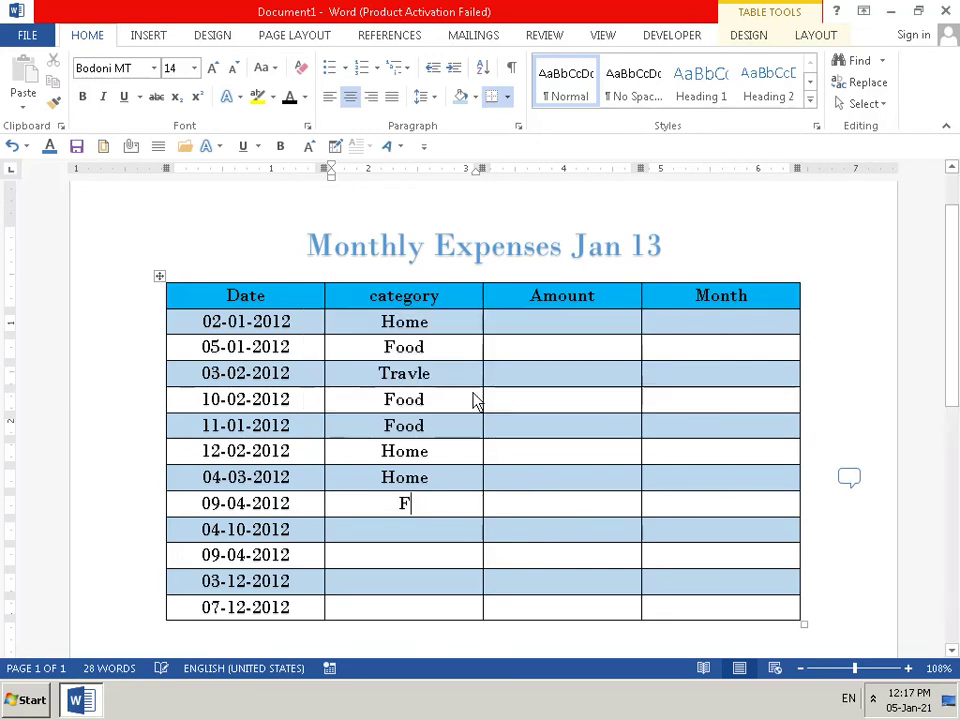
pyautogui.write('oo')
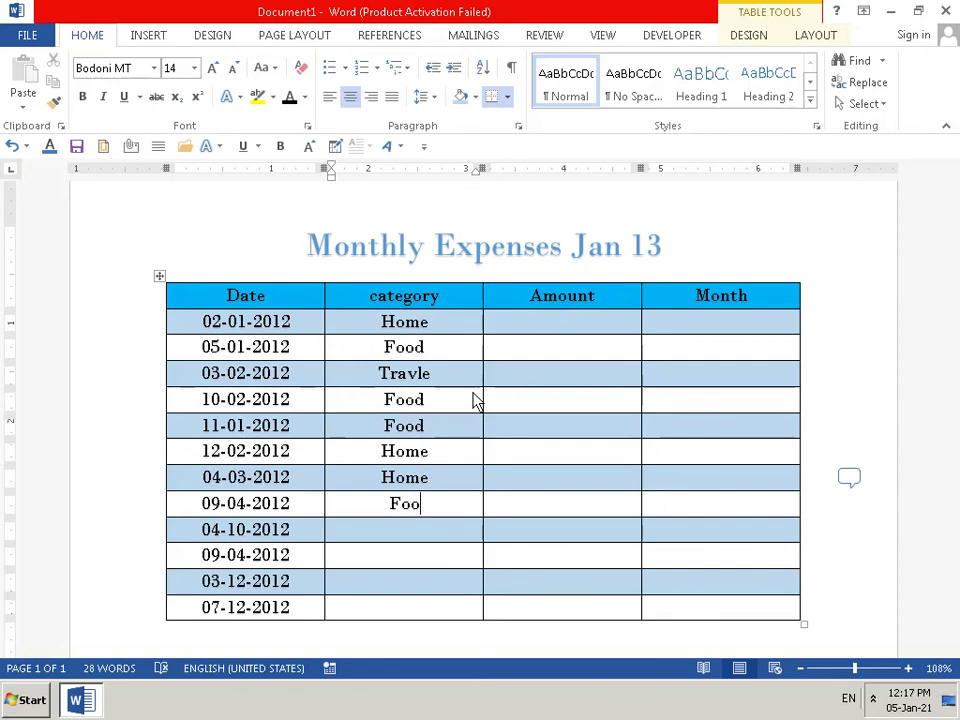
pyautogui.write('d')
# - Enter Home, Food and Food for the 04-10-2012, 09-04-2012 and 03-12-2012 rows
pyautogui.press('Down')
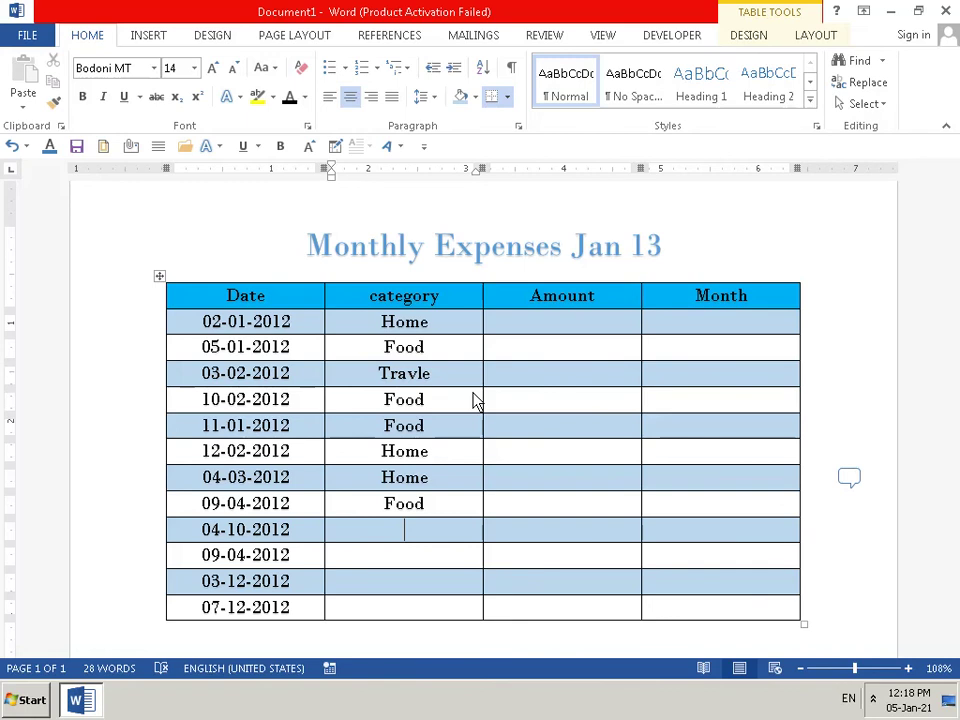
pyautogui.write('home')
pyautogui.press('Left')
pyautogui.press('Left')
pyautogui.press('Left')
pyautogui.press('BackSpace')
pyautogui.write('H')
pyautogui.press('Down')
pyautogui.write('F')
pyautogui.write('OOO')
pyautogui.press('BackSpace')
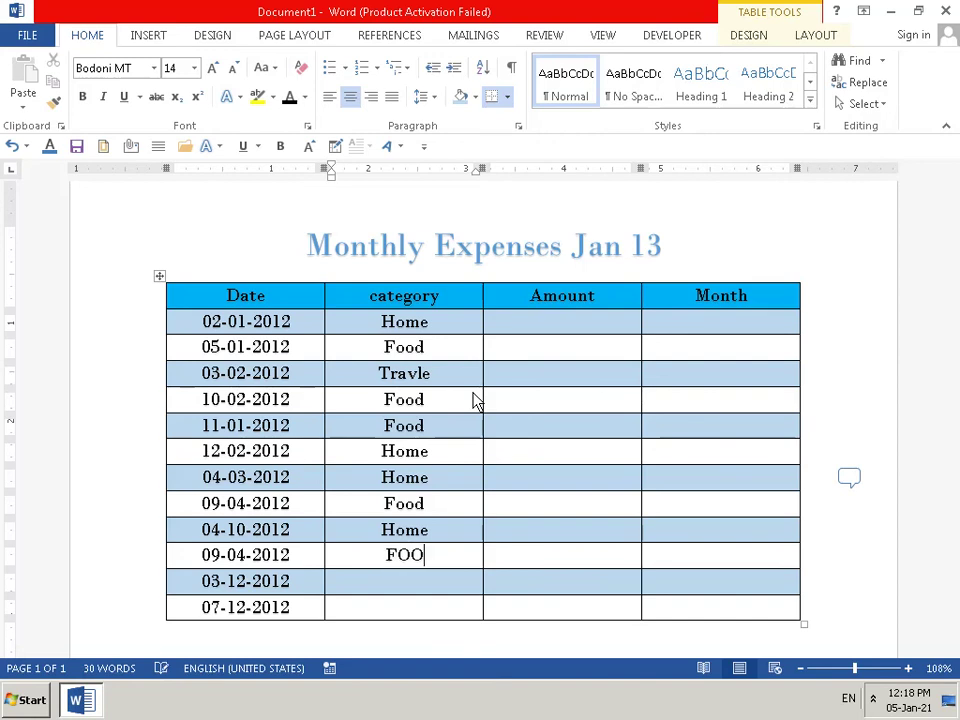
pyautogui.press('BackSpace')
pyautogui.press('BackSpace')
pyautogui.write('oo')
pyautogui.write('d')
pyautogui.press('Down')
pyautogui.write('Fo')
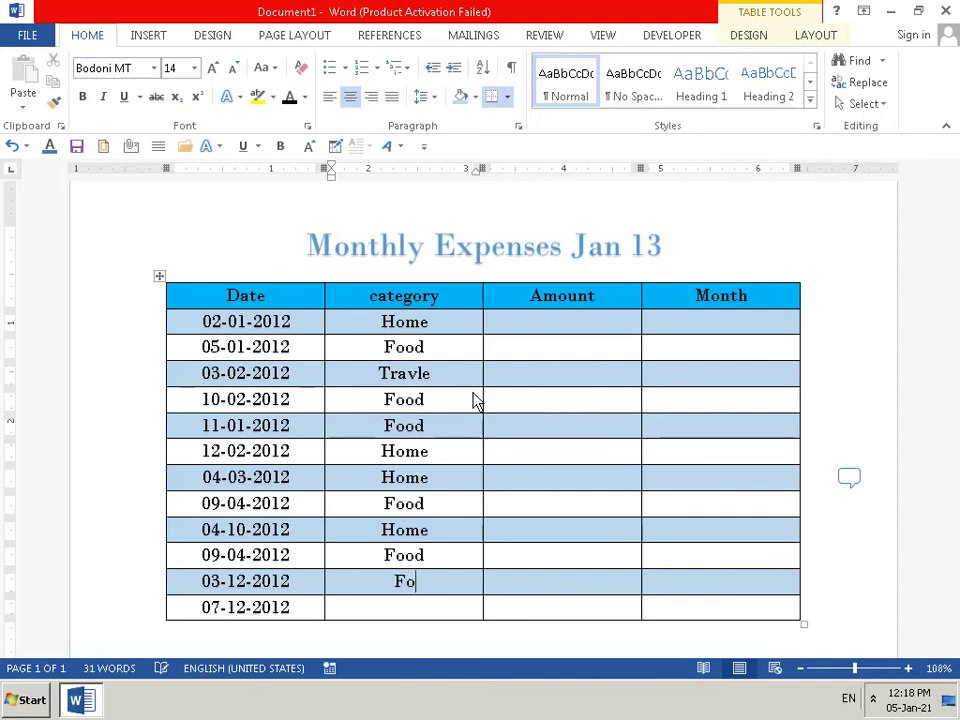
pyautogui.write('od')
# - Type travle in the last row's category cell and run a spelling check
pyautogui.press('Down')
pyautogui.write('tra')
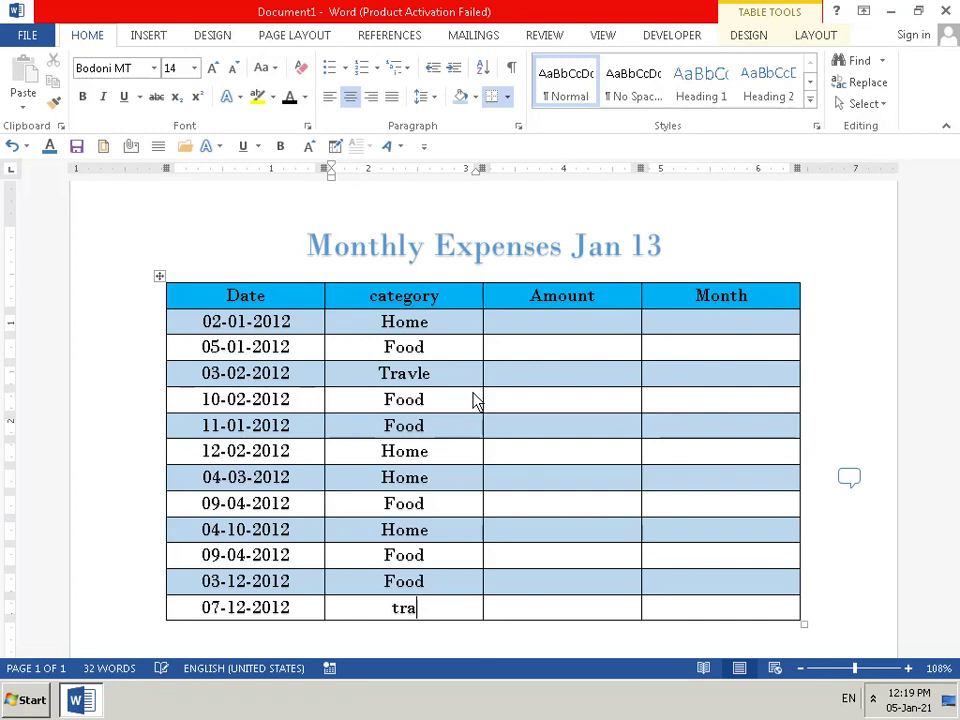
pyautogui.write('v')
pyautogui.write('le')
pyautogui.press('Left')
pyautogui.press('Left')
pyautogui.press('Left')
pyautogui.press('Left')
pyautogui.press('Left')
pyautogui.press('BackSpace')
pyautogui.press('F7')
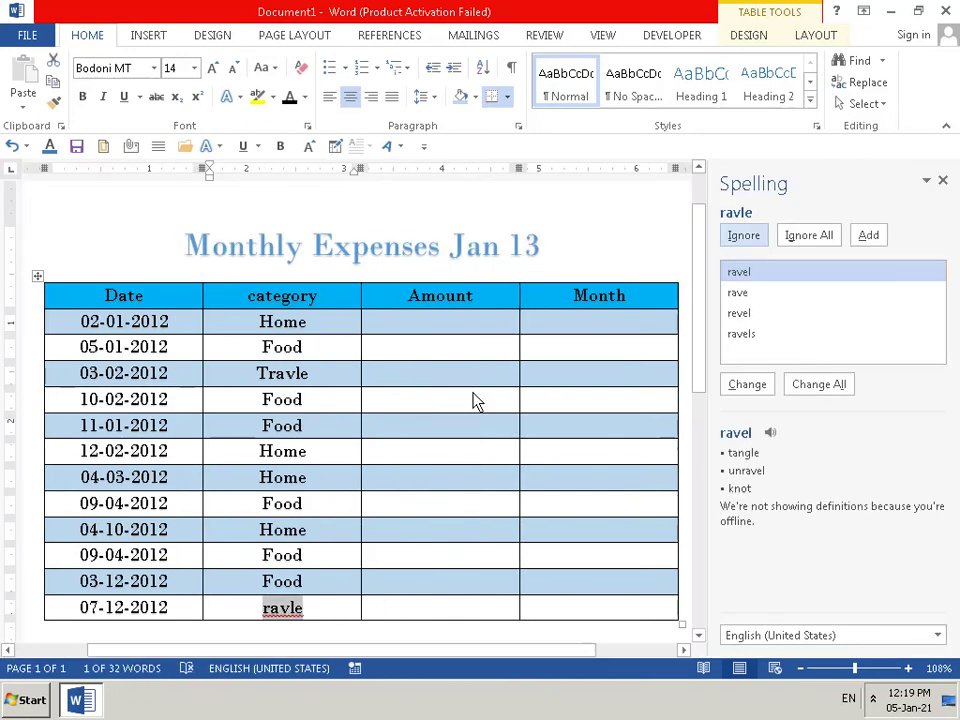
# - Close the Spelling pane and correct the last row's category to Travle
pyautogui.click(942, 181)
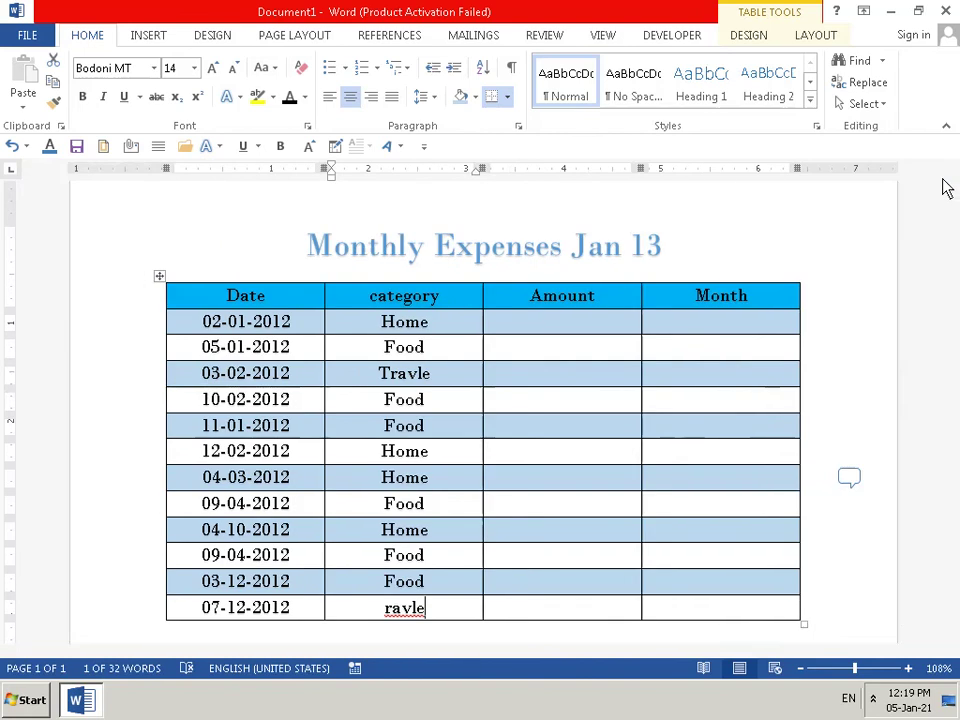
pyautogui.press('Left')
pyautogui.press('Left')
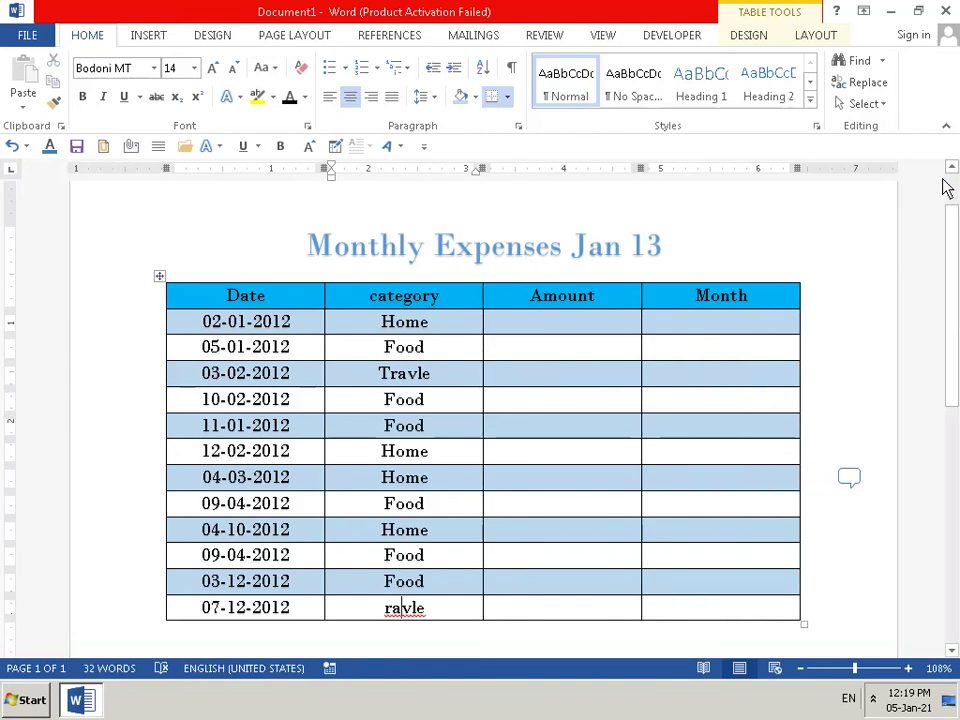
pyautogui.press('Left')
pyautogui.press('Left')
pyautogui.press('BackSpace')
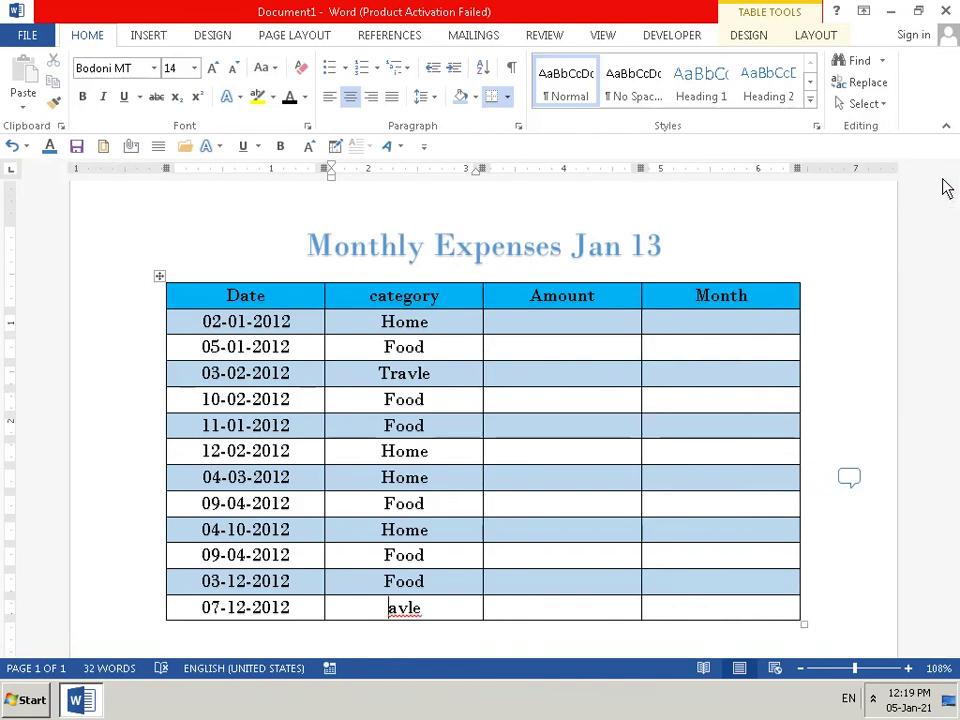
pyautogui.write('Tr')
pyautogui.press('BackSpace')
pyautogui.press('BackSpace')
pyautogui.write('r')
pyautogui.write('T')
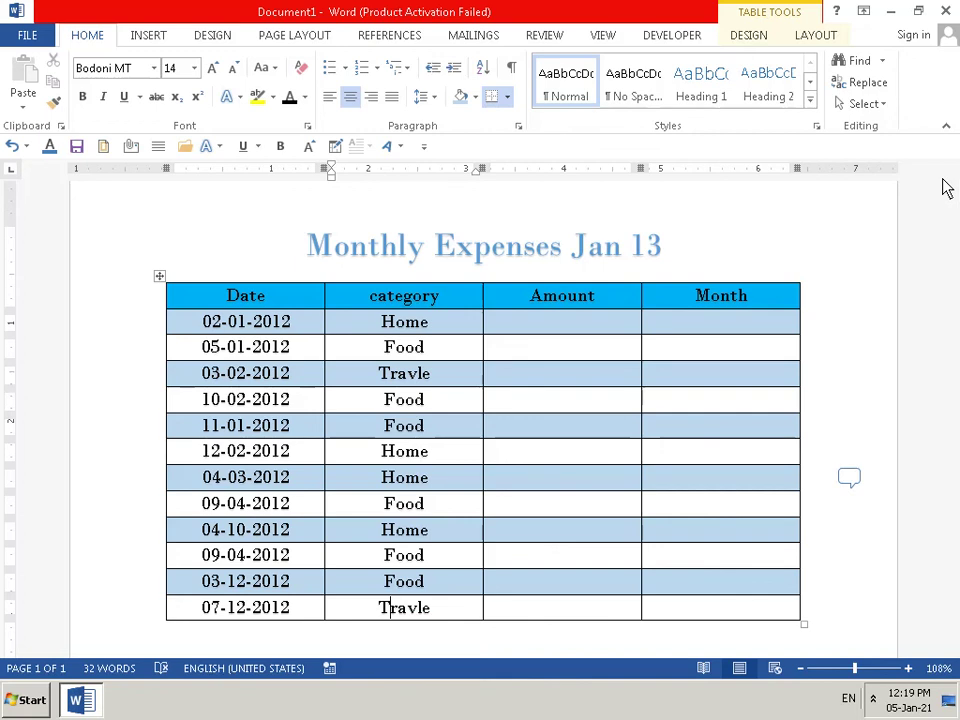
# - Remove the blank lines accidentally added to the header row at the first Amount cell
pyautogui.click(537, 327)
pyautogui.press('Return')
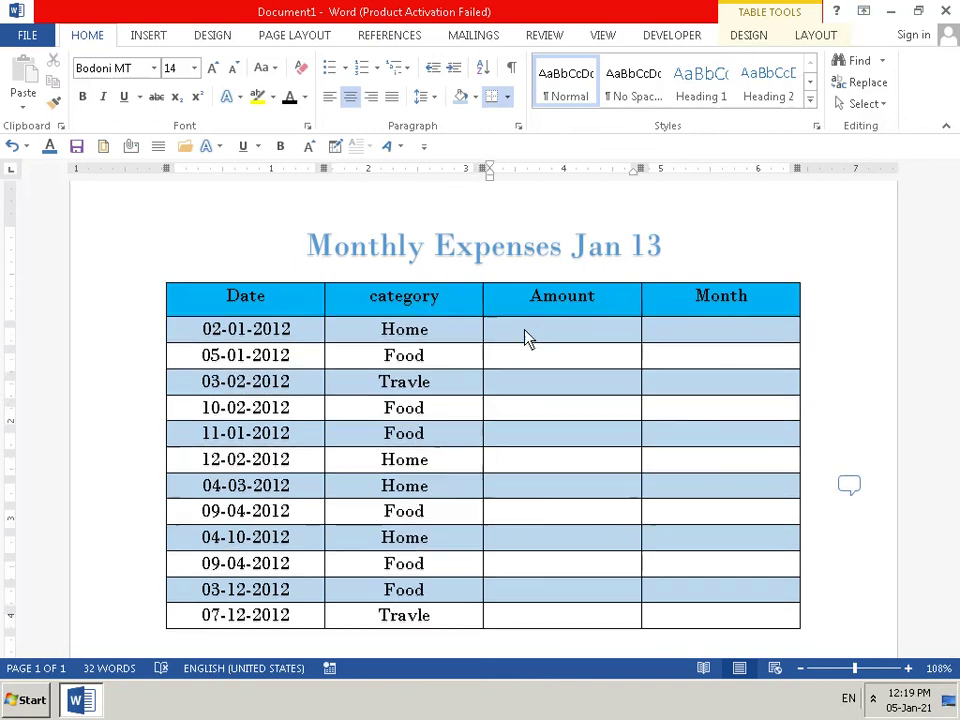
pyautogui.press('Return')
pyautogui.press('Return')
pyautogui.press('BackSpace')
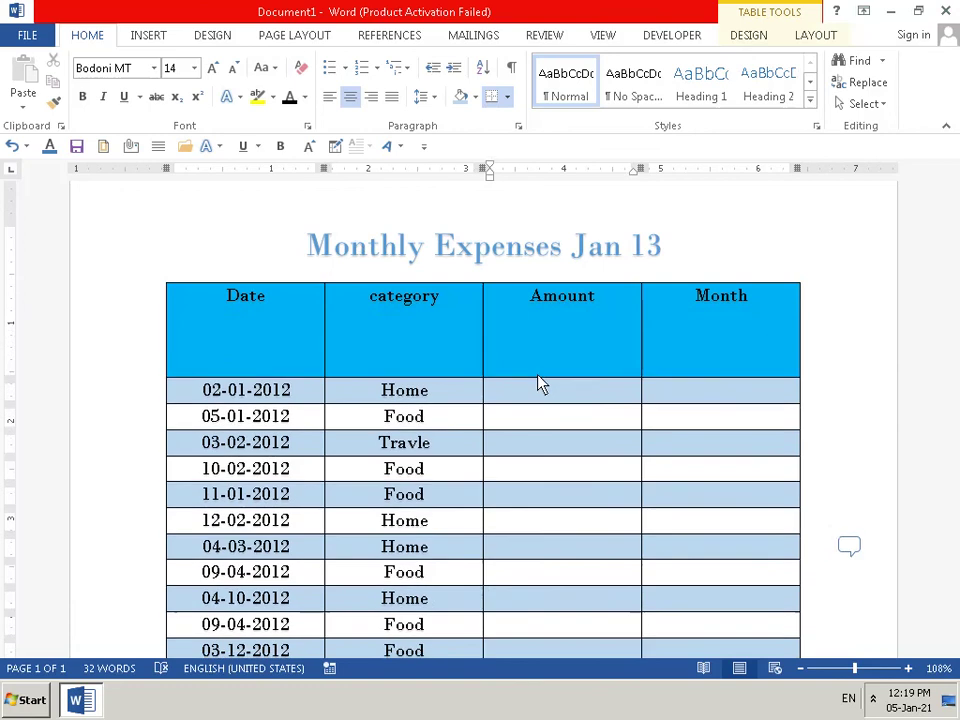
pyautogui.press('BackSpace')
pyautogui.press('BackSpace')
pyautogui.press('BackSpace')
pyautogui.press('BackSpace')
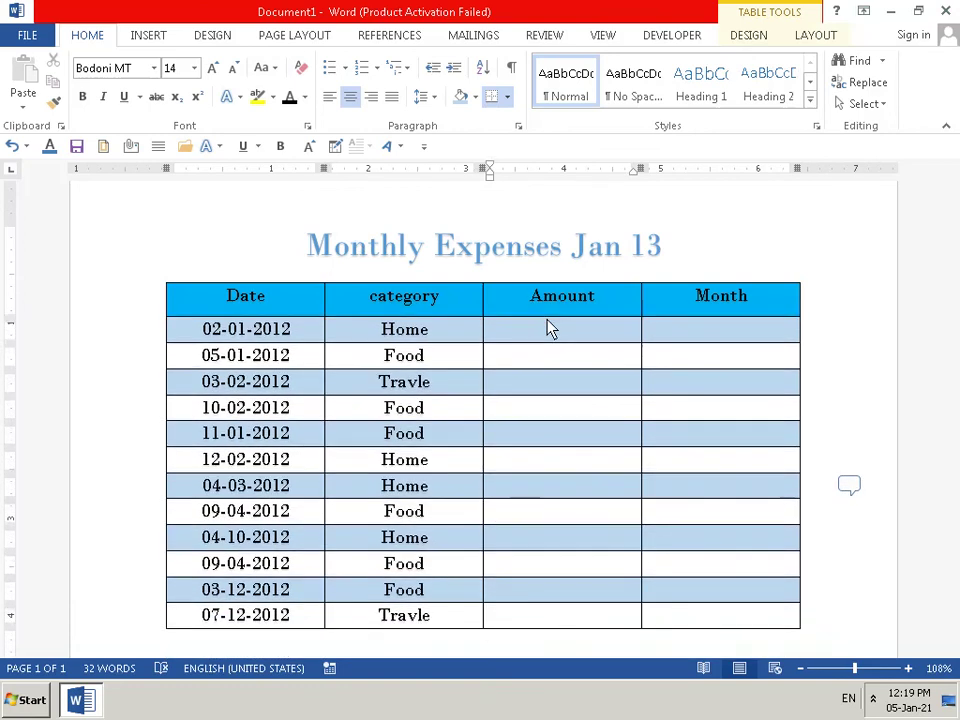
# - Type a capital 'R' into every Amount cell, working down the column to the last row
pyautogui.click(551, 335)
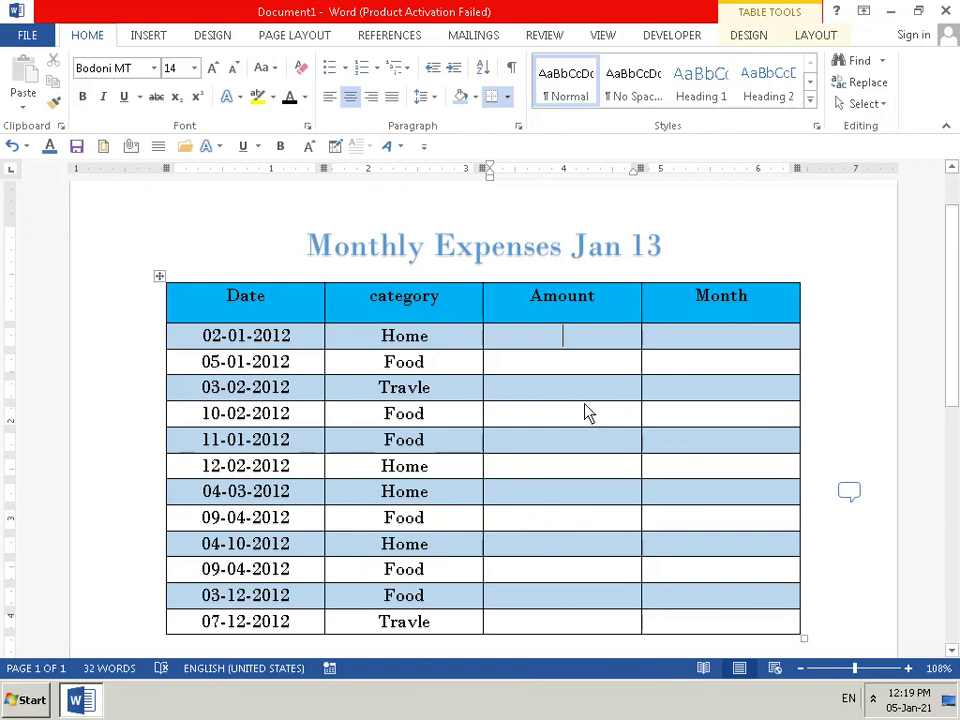
pyautogui.write('r')
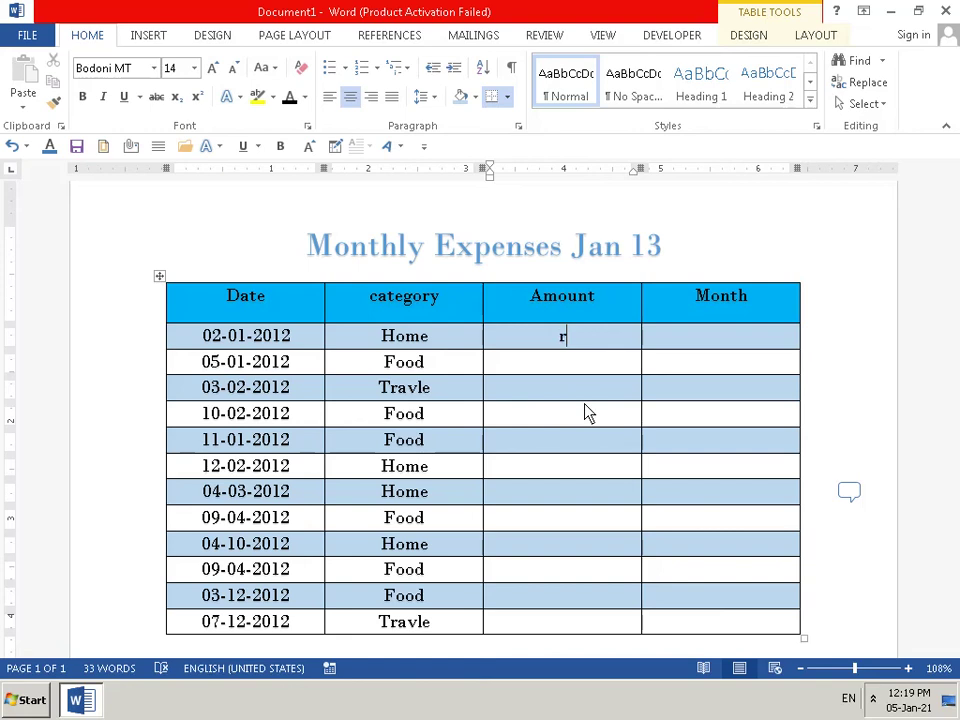
pyautogui.press('BackSpace')
pyautogui.write('R')
pyautogui.press('Down')
pyautogui.write('R')
pyautogui.press('Down')
pyautogui.write('R')
pyautogui.press('Down')
pyautogui.write('R')
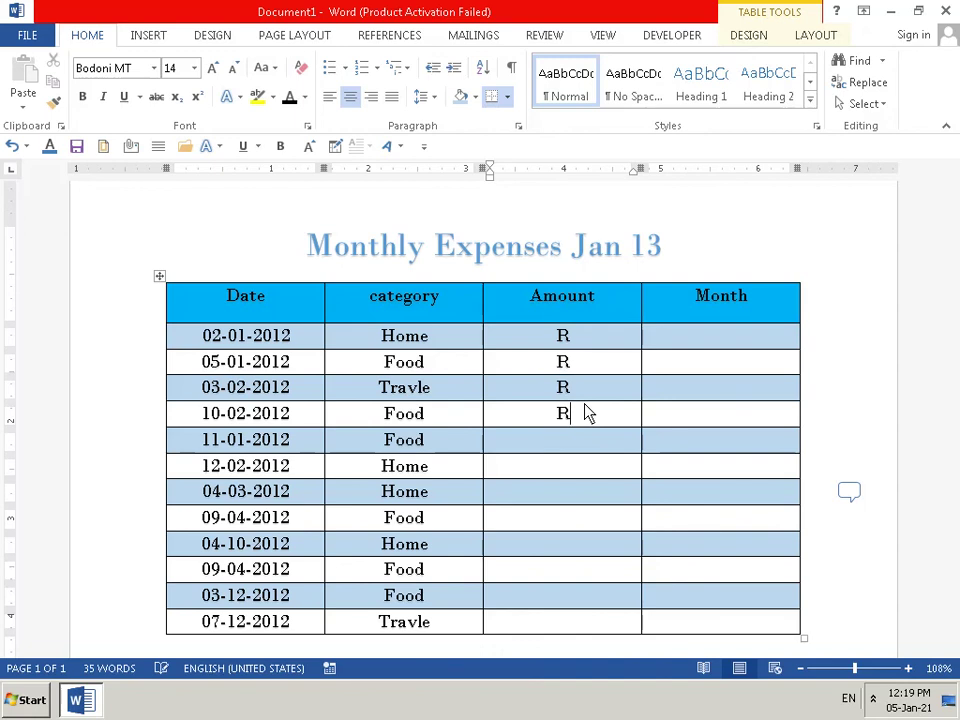
pyautogui.press('Down')
pyautogui.write('R')
pyautogui.press('Down')
pyautogui.write('R')
pyautogui.press('Down')
pyautogui.write('R')
pyautogui.press('Down')
pyautogui.write('R')
pyautogui.press('Down')
pyautogui.write('R')
pyautogui.press('Down')
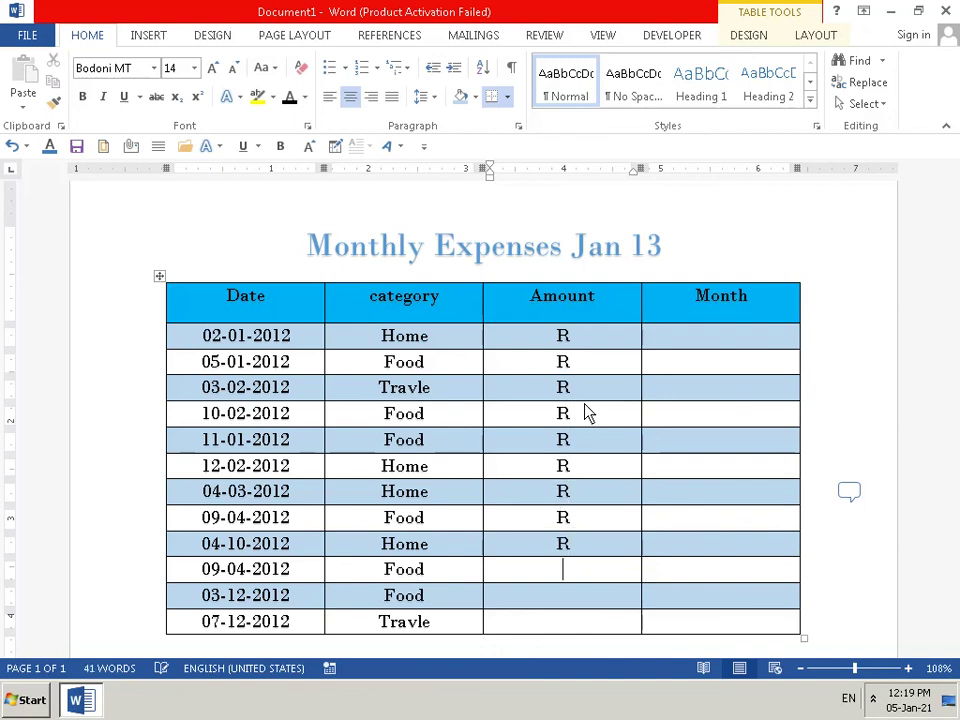
pyautogui.write('R')
pyautogui.press('Down')
pyautogui.write('R')
pyautogui.press('Down')
pyautogui.write('R')
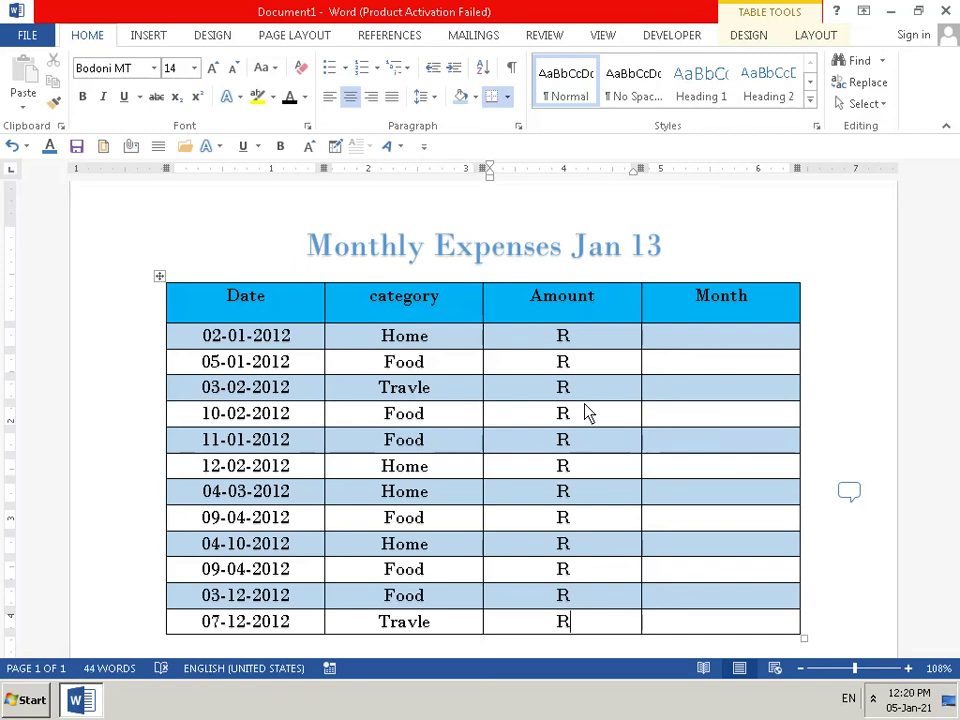
pyautogui.scroll(-1, 588, 413)
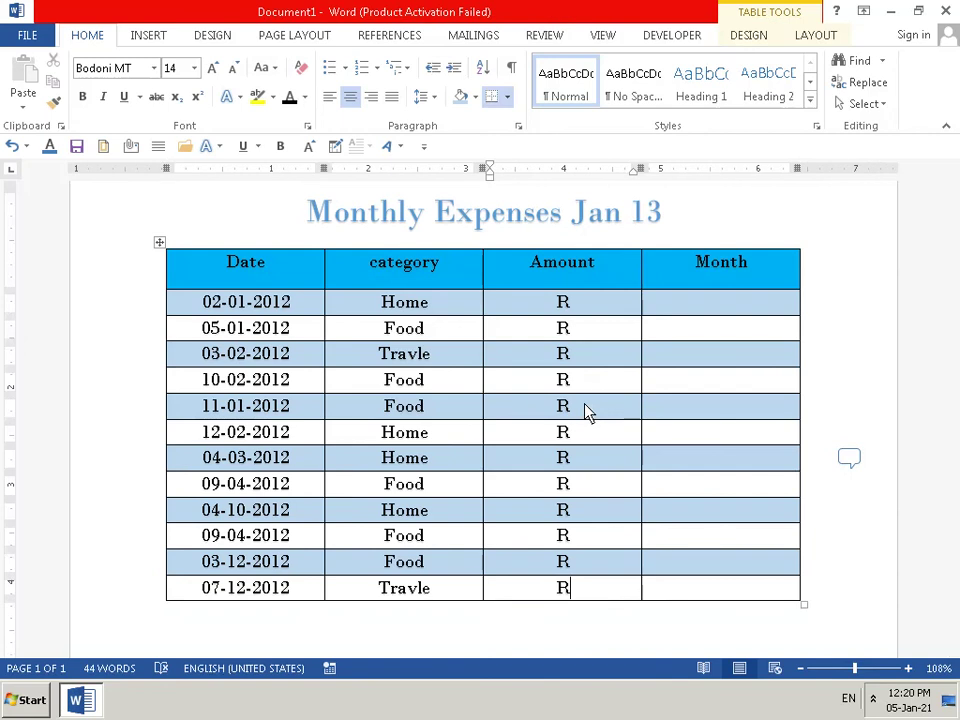
# - Add 's' to the Amount cells from the bottom up, then Ignore All for 'Rs'
pyautogui.write('s')
pyautogui.press('Up')
pyautogui.write('s')
pyautogui.press('Up')
pyautogui.write('s')
pyautogui.press('Up')
pyautogui.write('s')
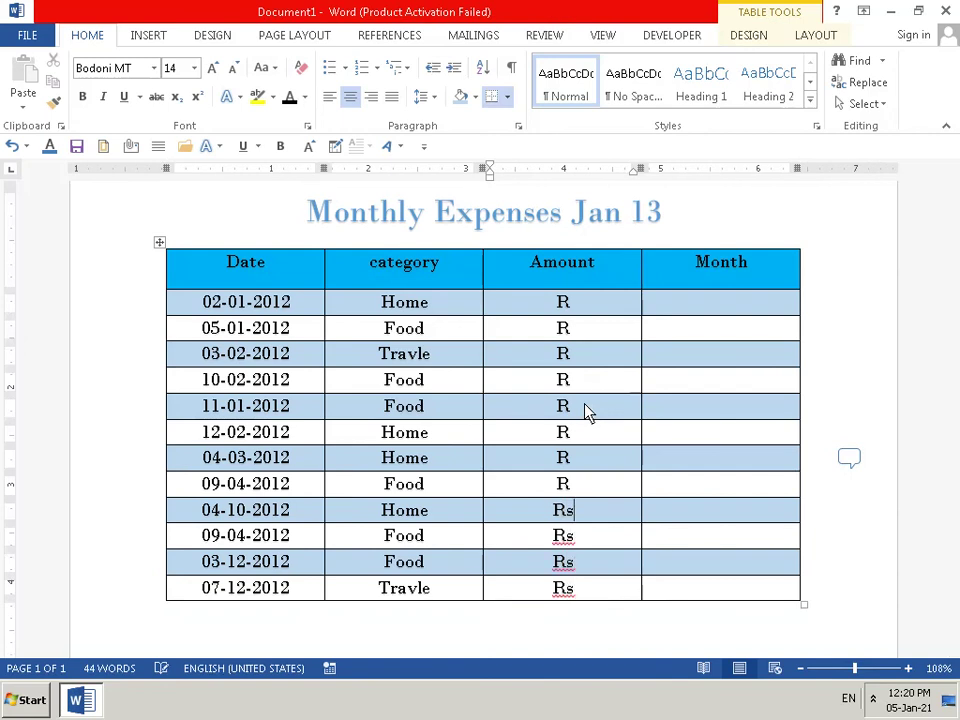
pyautogui.press('Up')
pyautogui.write('s')
pyautogui.press('Up')
pyautogui.write('s')
pyautogui.press('Up')
pyautogui.write('s')
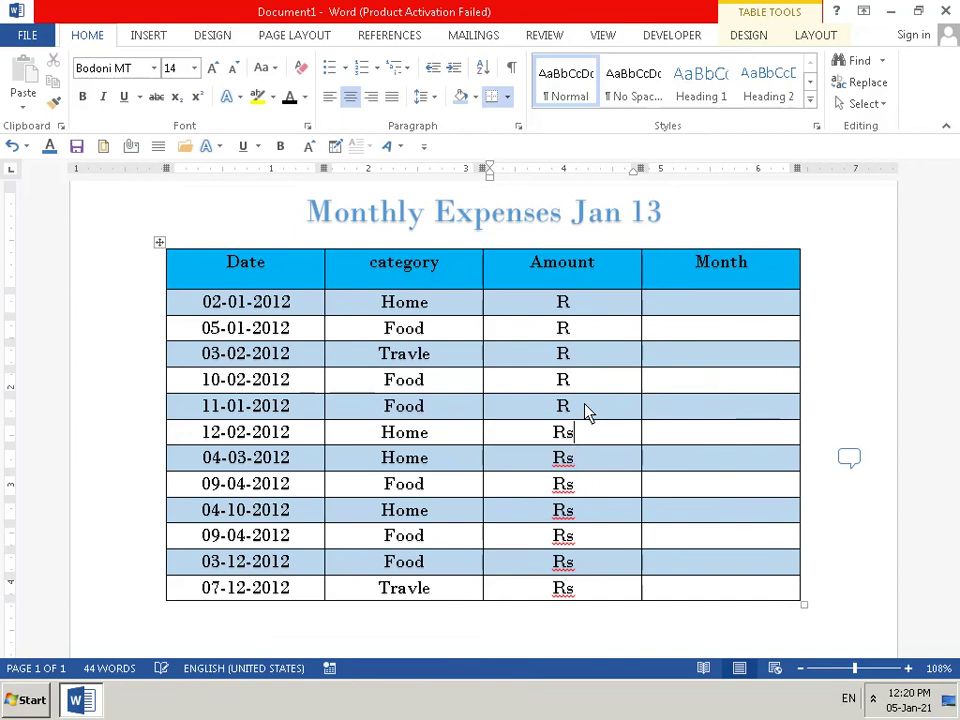
pyautogui.press('Up')
pyautogui.write('s')
pyautogui.press('Up')
pyautogui.write('s')
pyautogui.press('Up')
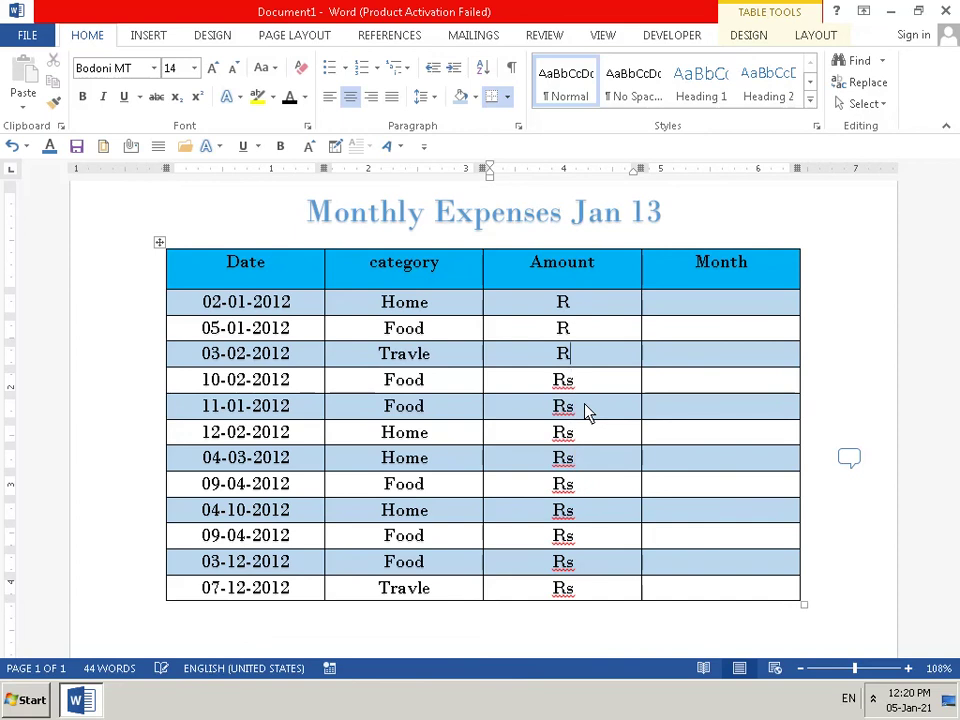
pyautogui.write('s')
pyautogui.press('Up')
pyautogui.write('s')
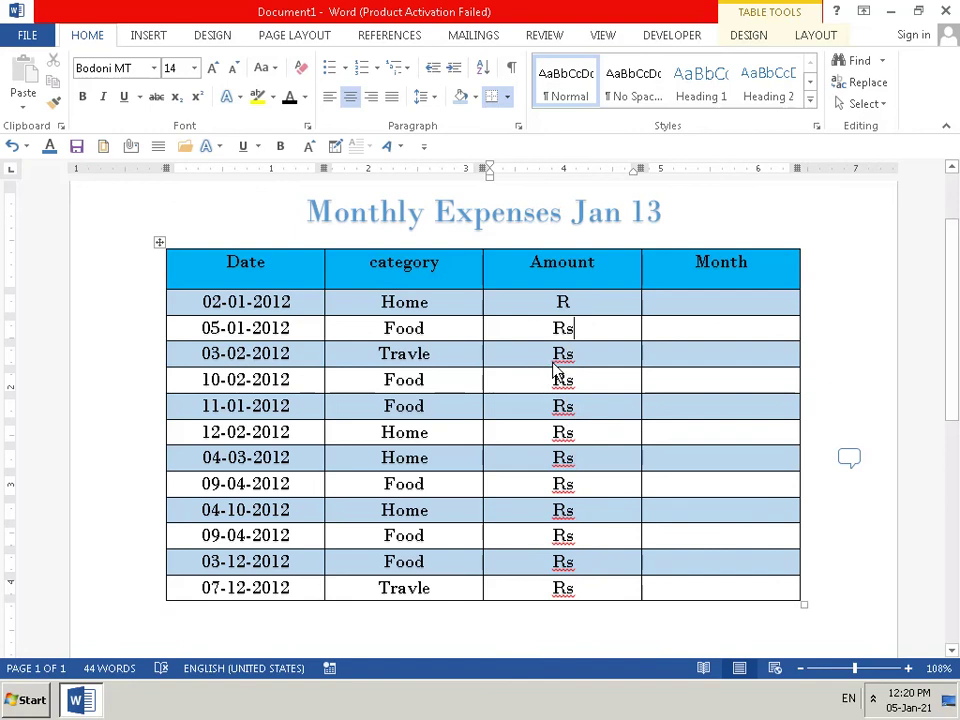
pyautogui.rightClick(564, 362)
pyautogui.click(630, 498)
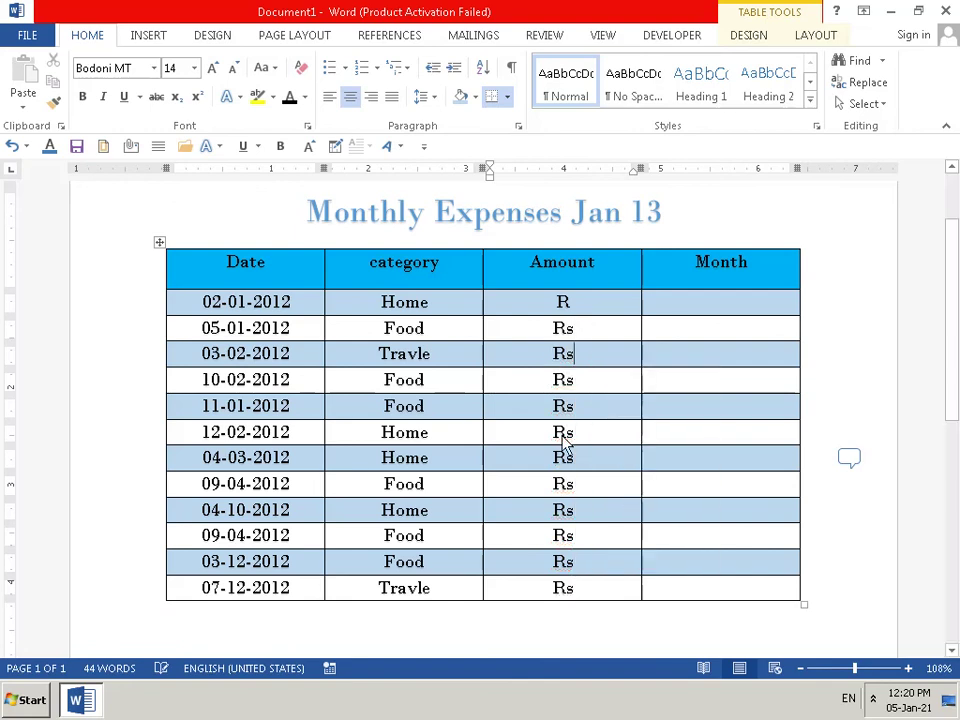
# - Finish the first row's 'Rs' and add a period so every Amount cell reads 'Rs.'
pyautogui.click(579, 307)
pyautogui.write('s')
pyautogui.write('.')
pyautogui.press('Down')
pyautogui.write('.')
pyautogui.press('Down')
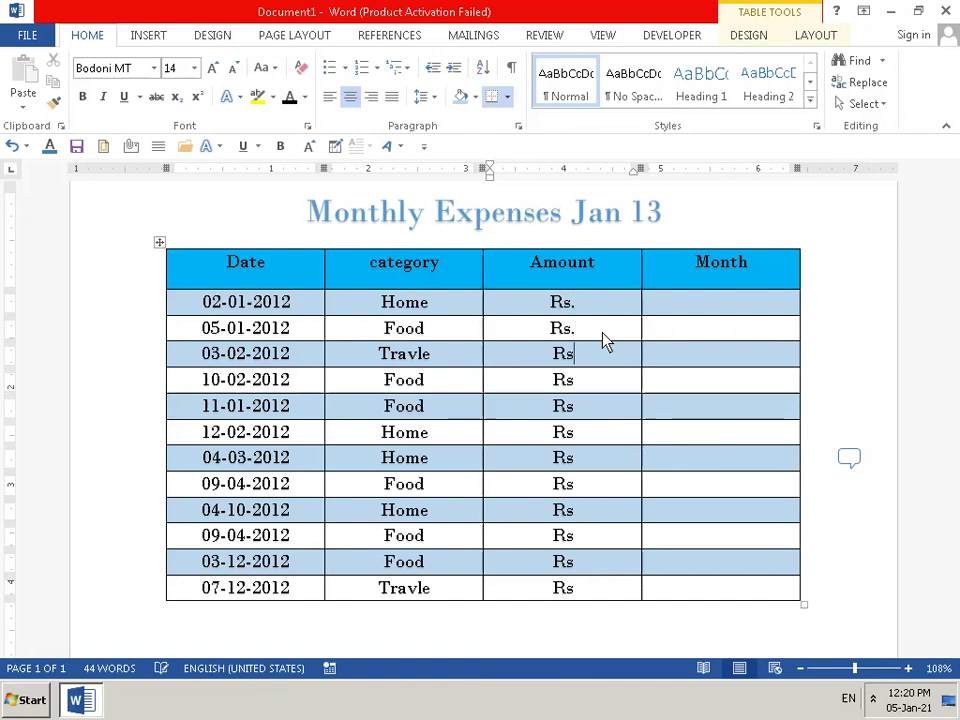
pyautogui.write('.')
pyautogui.press('Down')
pyautogui.write('.')
pyautogui.press('Down')
pyautogui.write('.')
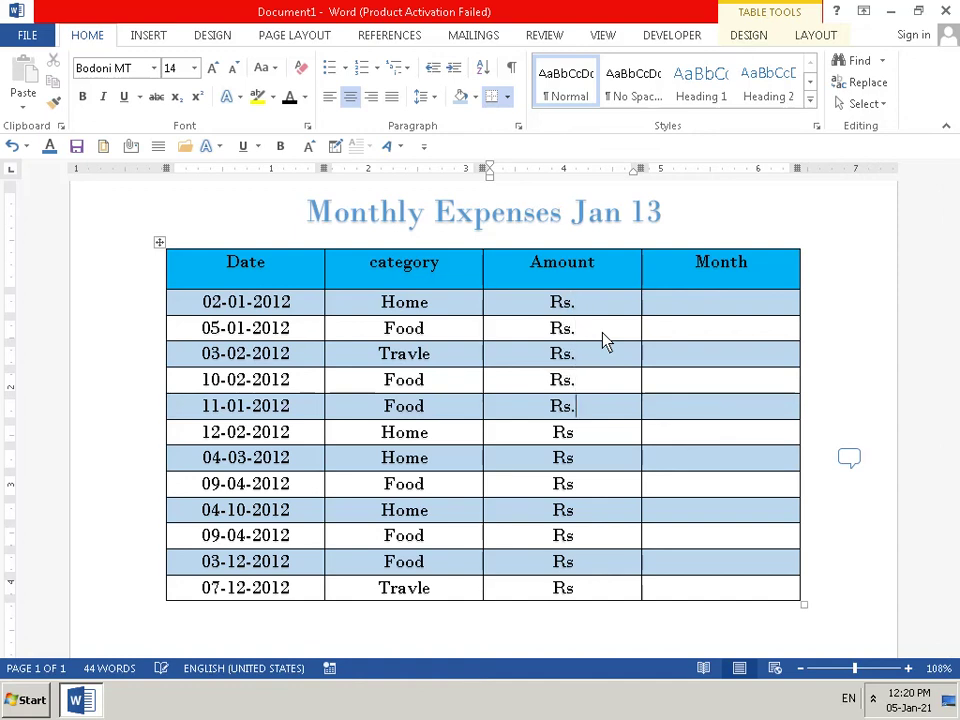
pyautogui.press('Down')
pyautogui.write('.')
pyautogui.press('Down')
pyautogui.write('.')
pyautogui.press('Down')
pyautogui.write('.')
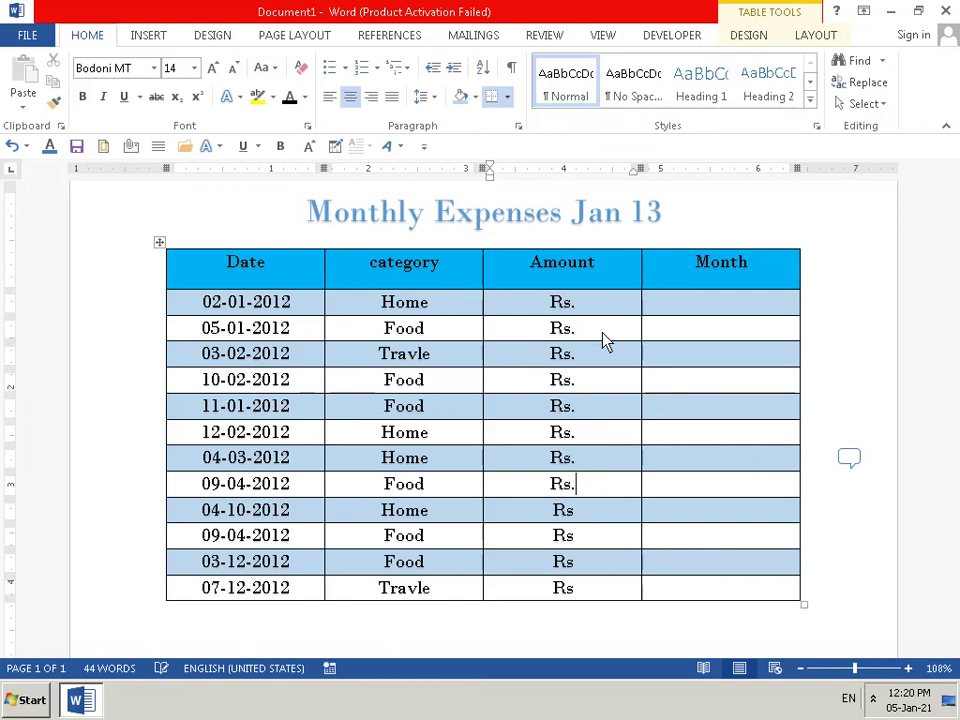
pyautogui.press('Down')
pyautogui.write('.')
pyautogui.press('Down')
pyautogui.write('.')
pyautogui.press('Down')
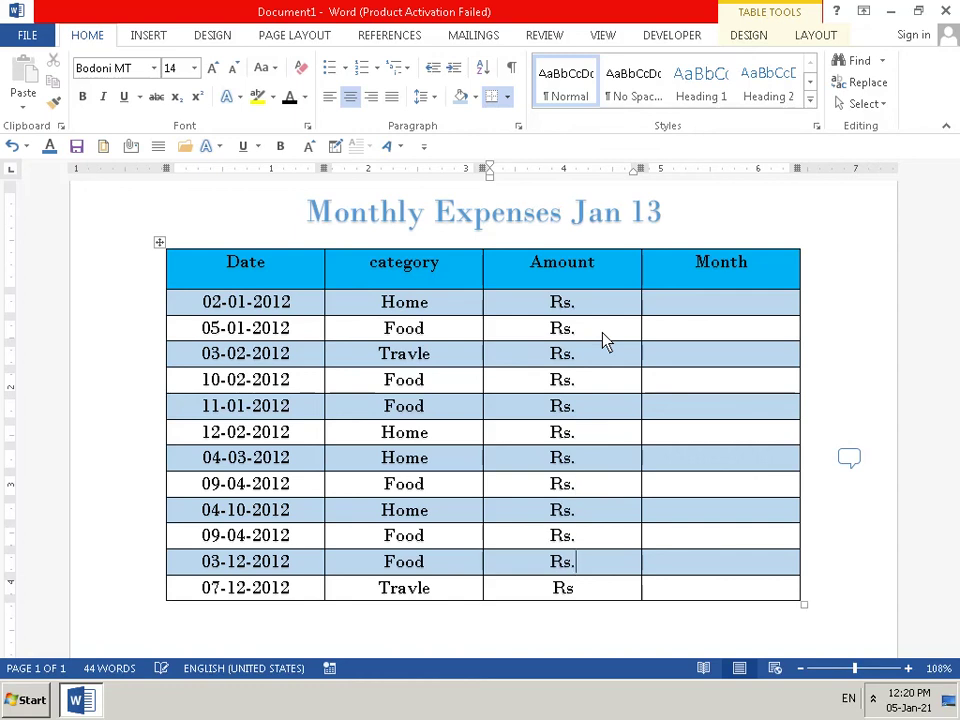
pyautogui.write('.')
pyautogui.press('Down')
pyautogui.write('.')
# - Enter 2;200.35, 340.00 and 450.00 after 'Rs.' in the first three Amount cells
pyautogui.press('Up')
pyautogui.press('Up')
pyautogui.press('Up')
pyautogui.press('Up')
pyautogui.press('Up')
pyautogui.press('Up')
pyautogui.press('Up')
pyautogui.press('Up')
pyautogui.press('Up')
pyautogui.press('Up')
pyautogui.press('Up')
pyautogui.press('Up')
pyautogui.press('Up')
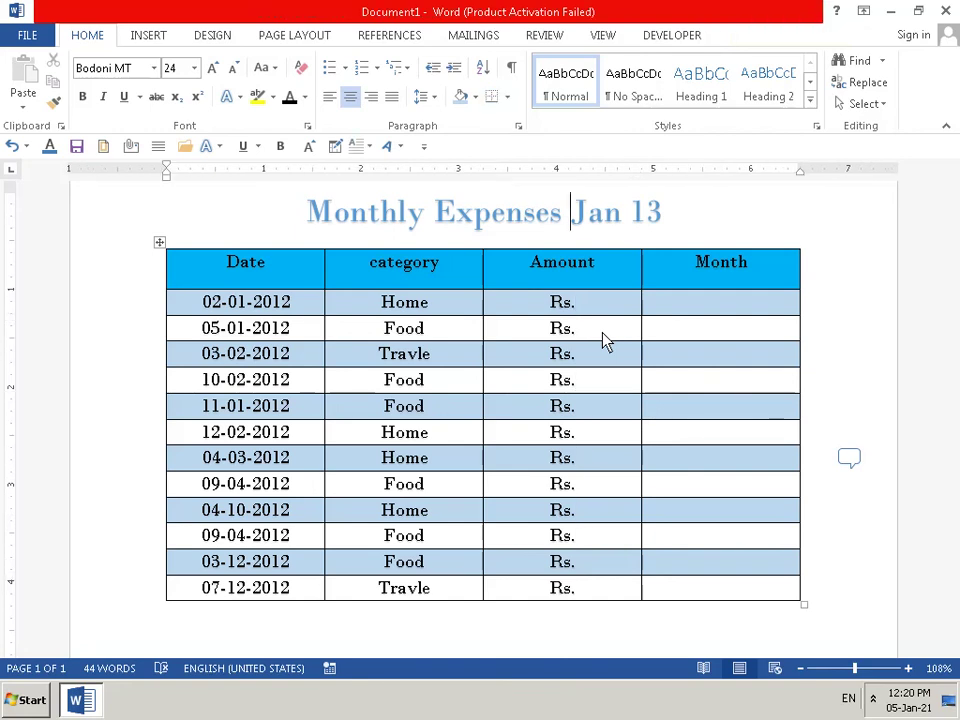
pyautogui.press('Down')
pyautogui.press('Down')
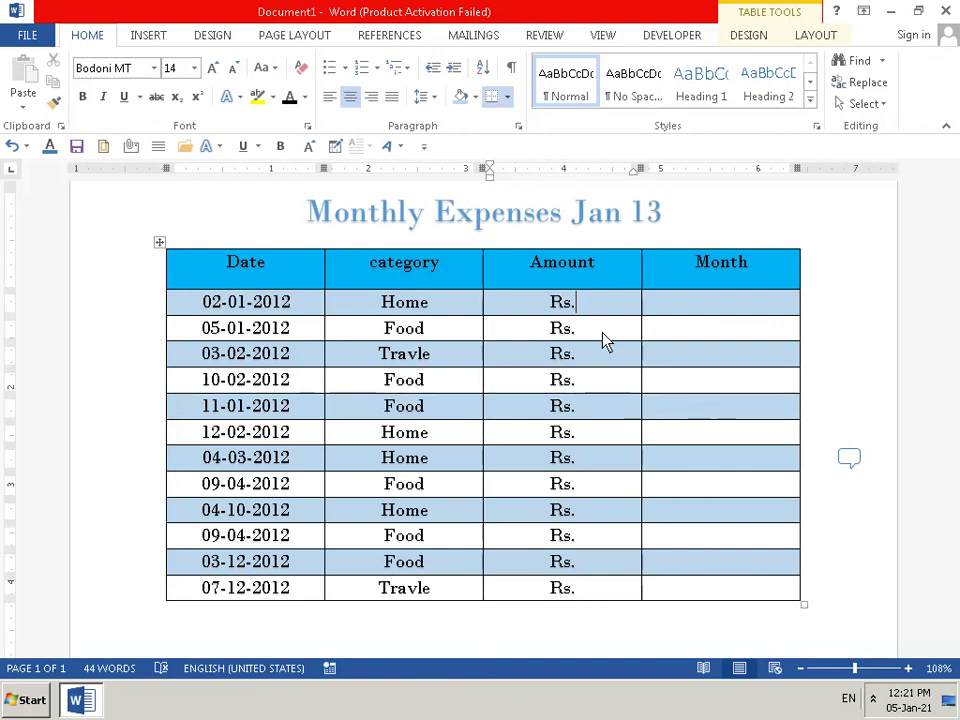
pyautogui.write('2;')
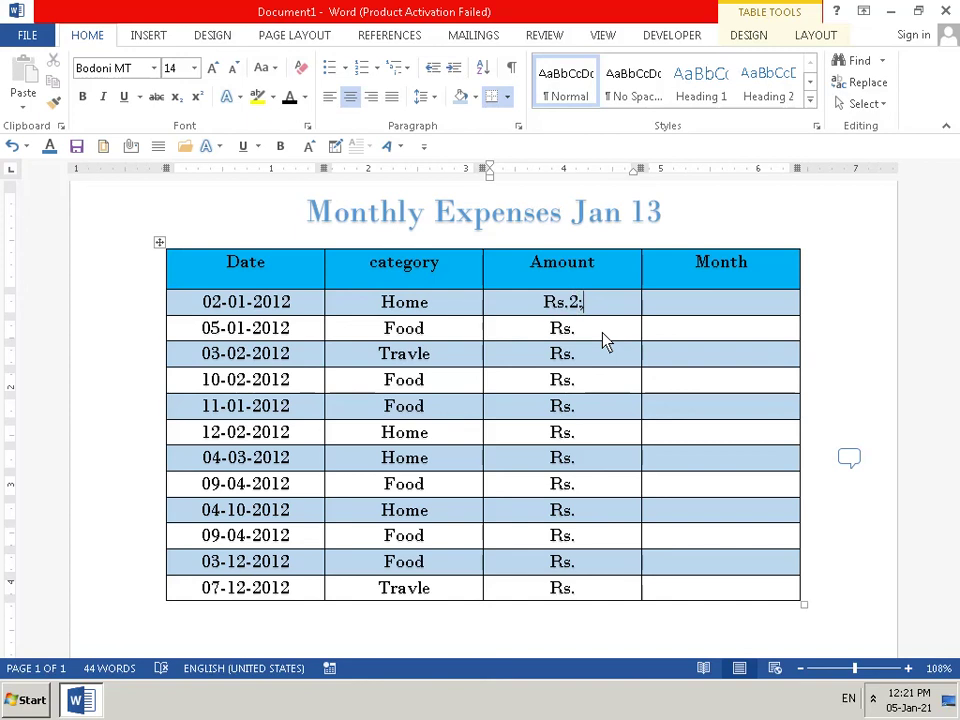
pyautogui.write('200')
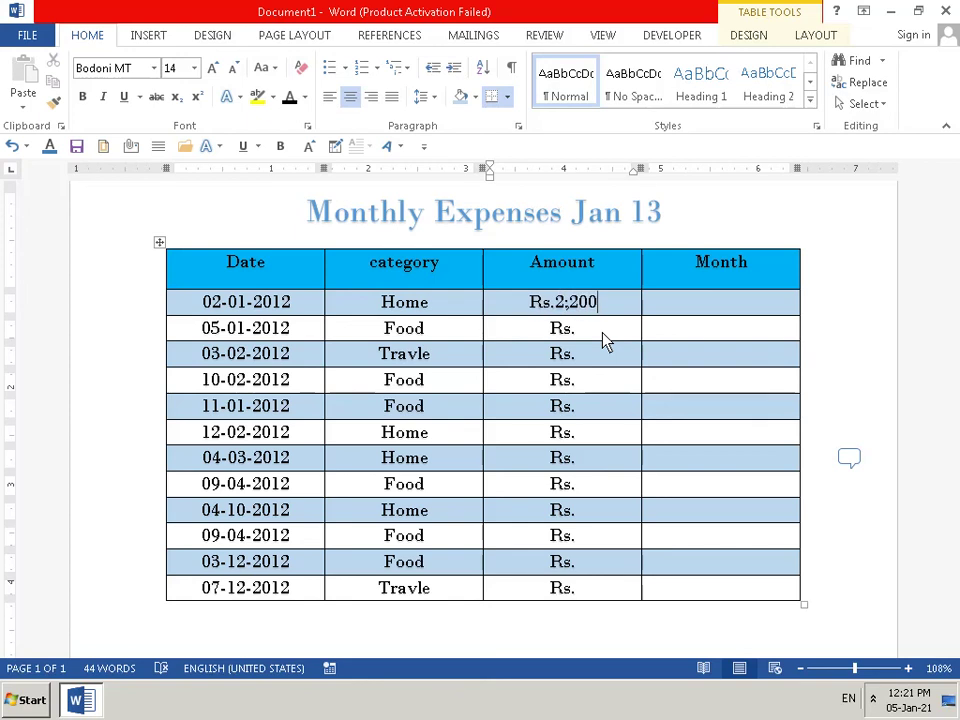
pyautogui.write('.35')
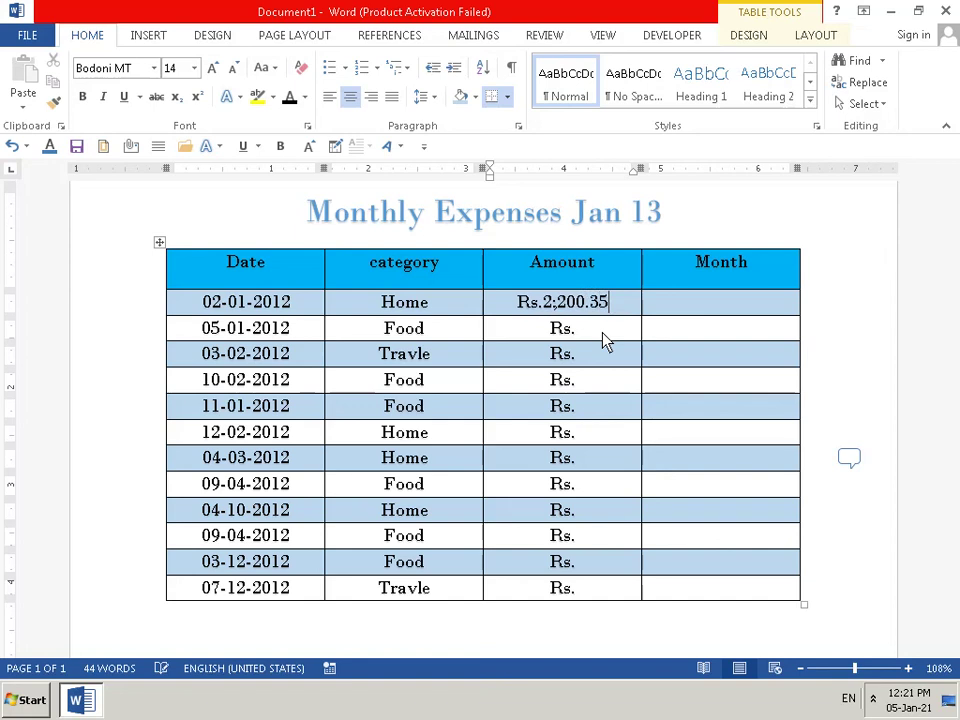
pyautogui.press('Down')
pyautogui.write('340')
pyautogui.write('.0')
pyautogui.press('Down')
pyautogui.write('0')
pyautogui.press('Down')
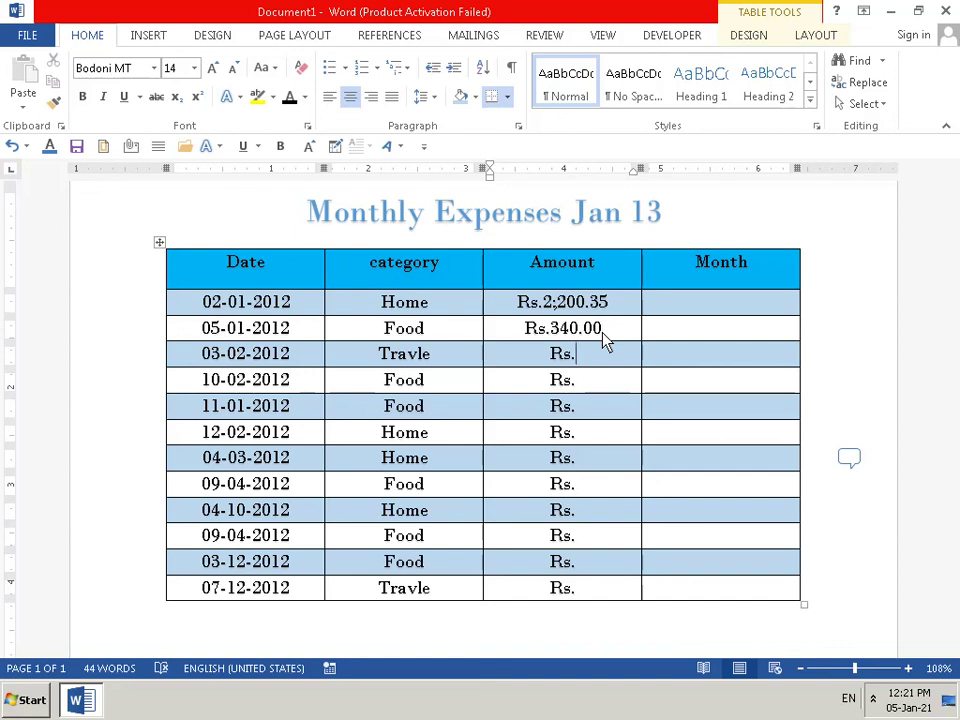
pyautogui.write('4')
pyautogui.write('50')
pyautogui.write('.00')
# - Enter amounts 12.00, 51.00, 358.00, 8.000.00, 7,500.00 and 11,500.00 in the following rows
pyautogui.press('Down')
pyautogui.write('12.')
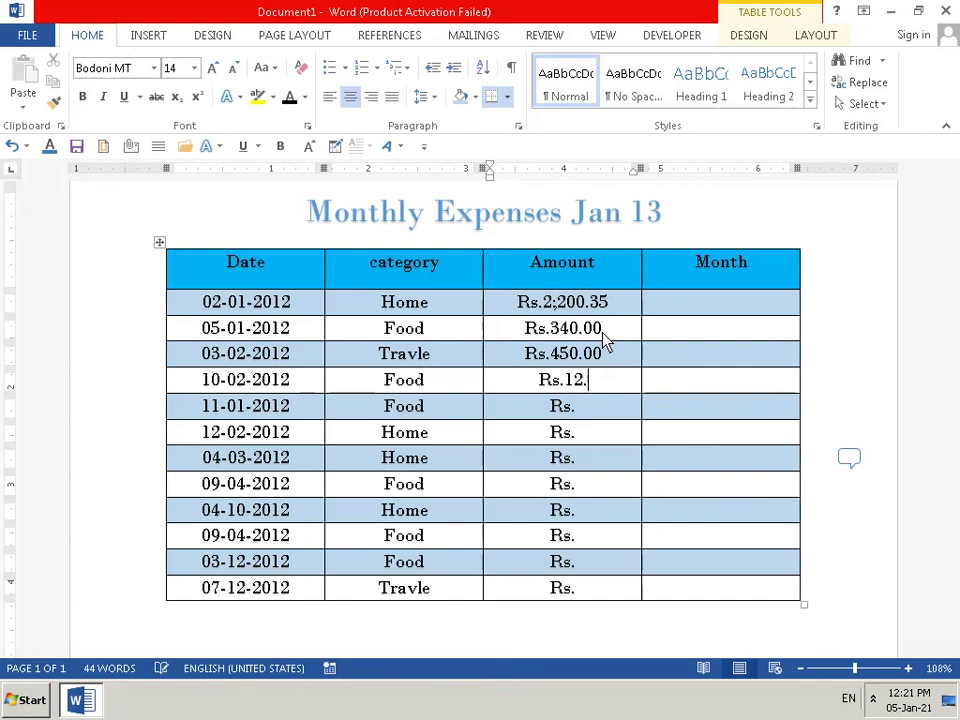
pyautogui.write('00')
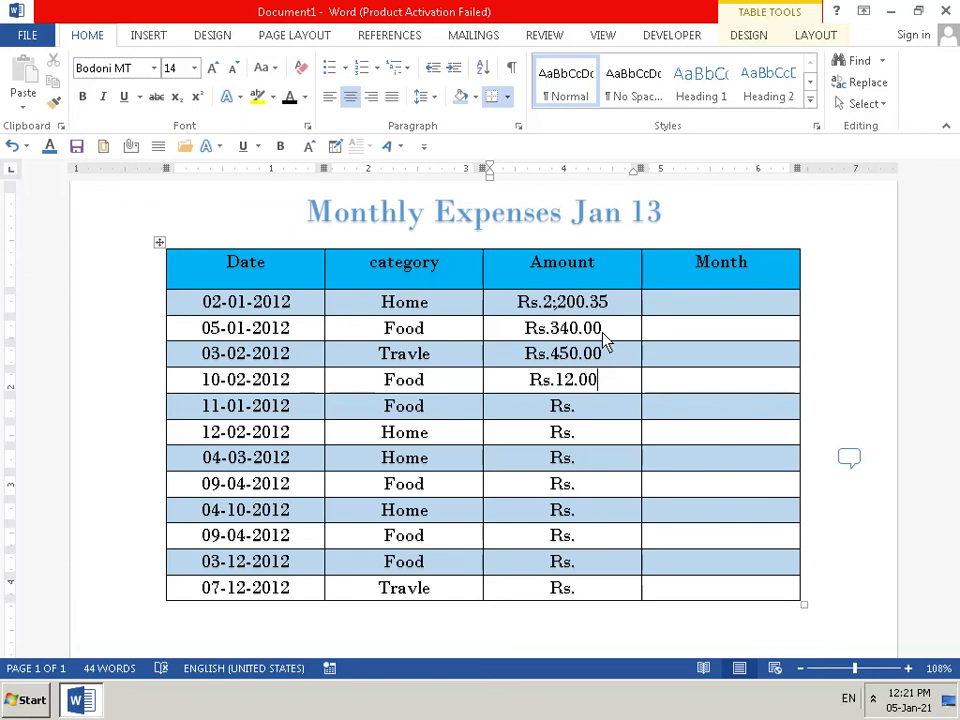
pyautogui.press('Down')
pyautogui.write('5')
pyautogui.write('1.')
pyautogui.write('00')
pyautogui.press('Down')
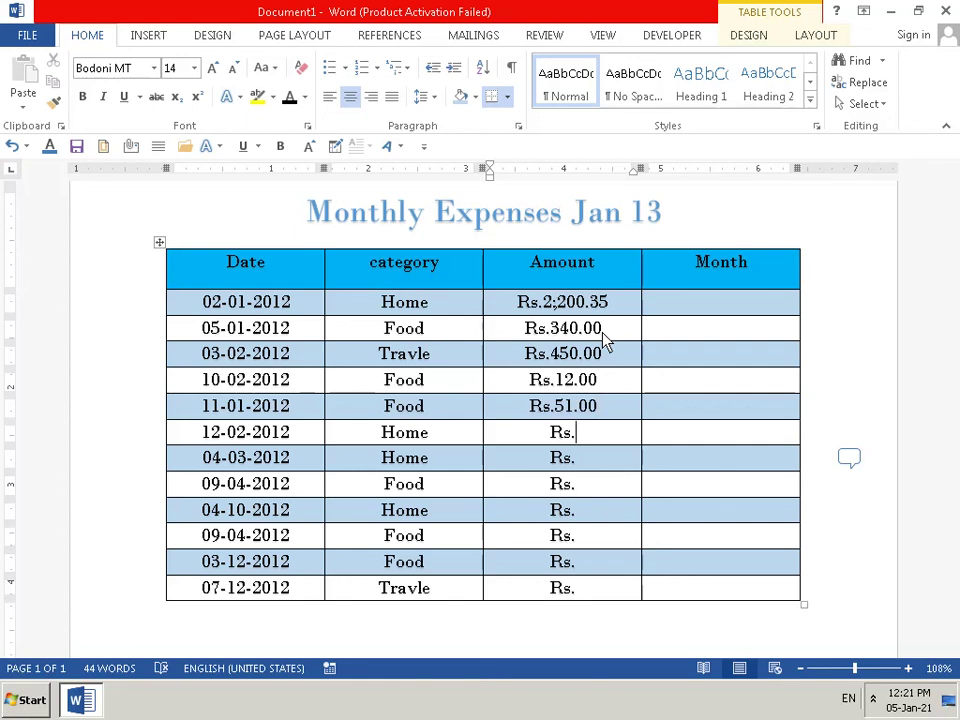
pyautogui.write('358')
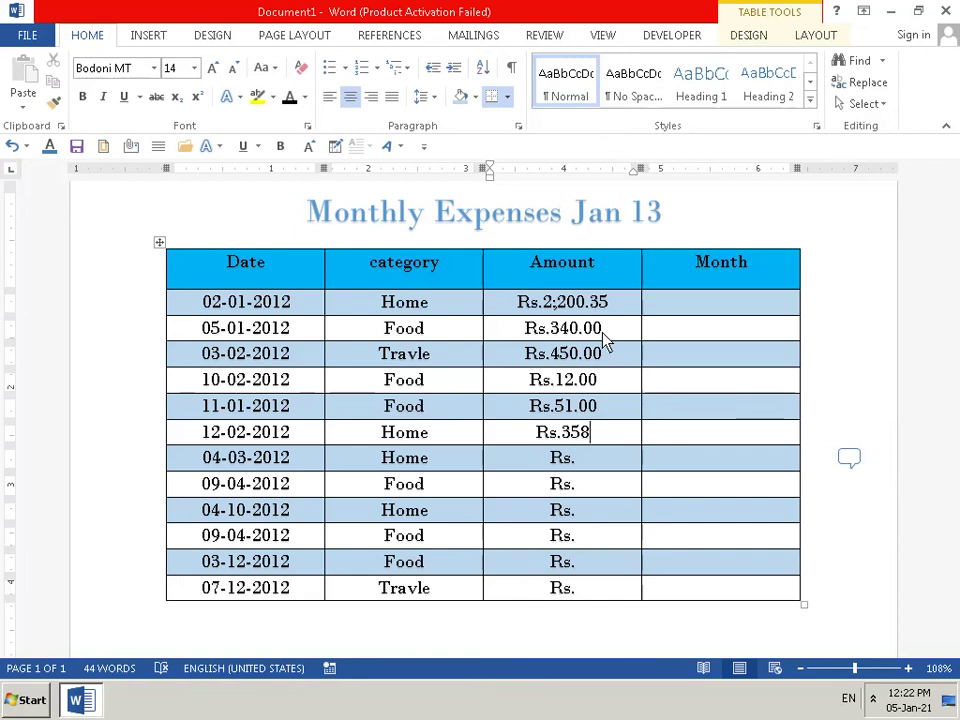
pyautogui.write('.')
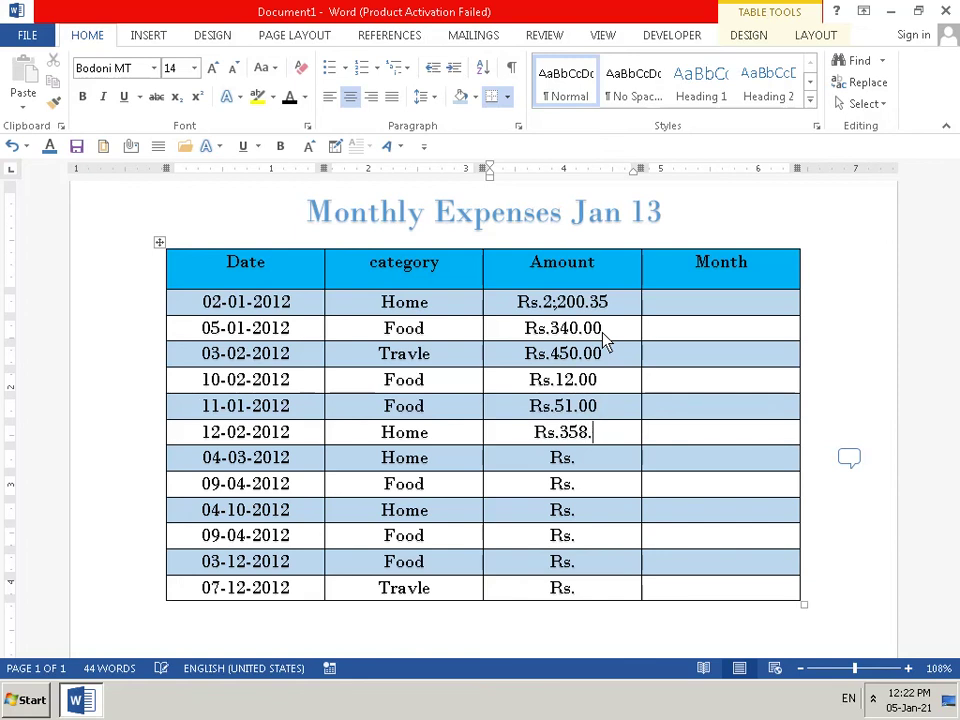
pyautogui.write('00')
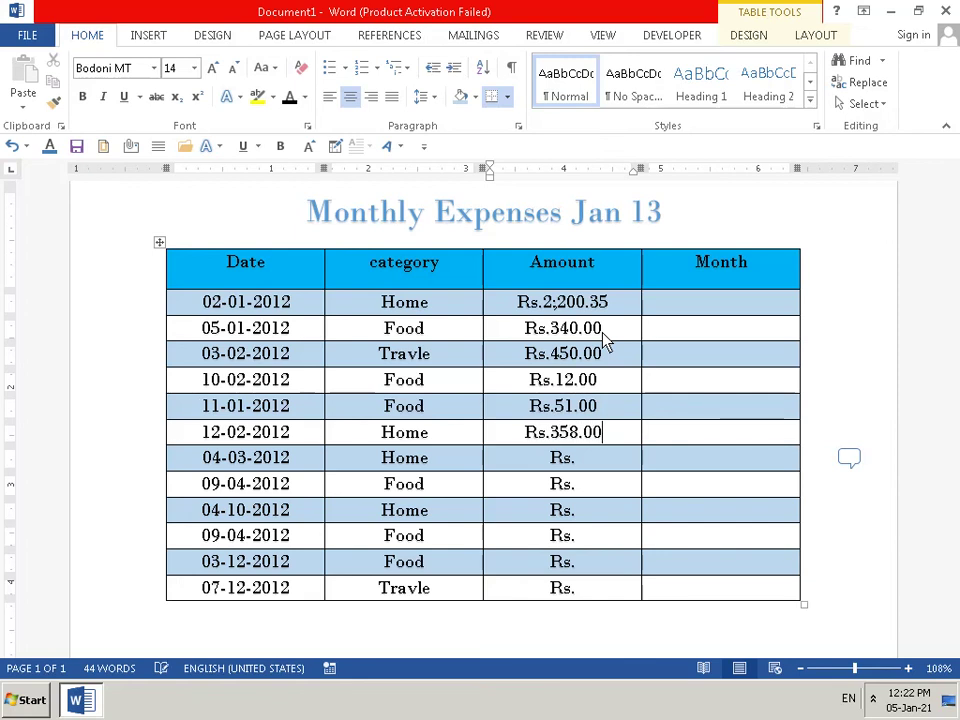
pyautogui.press('Down')
pyautogui.write('8.')
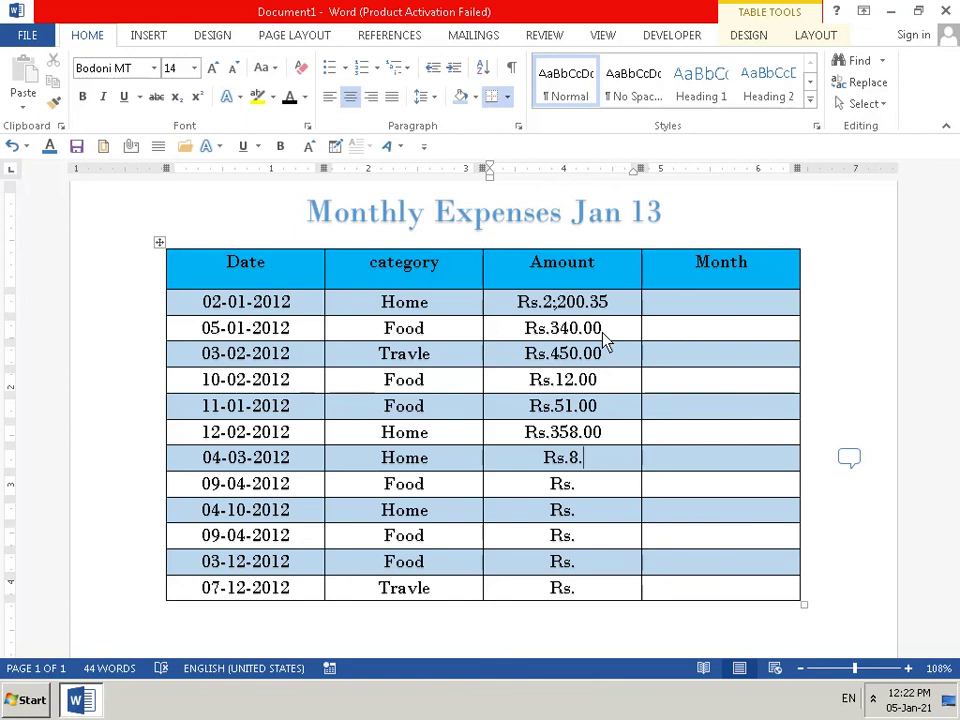
pyautogui.write('0')
pyautogui.write('00')
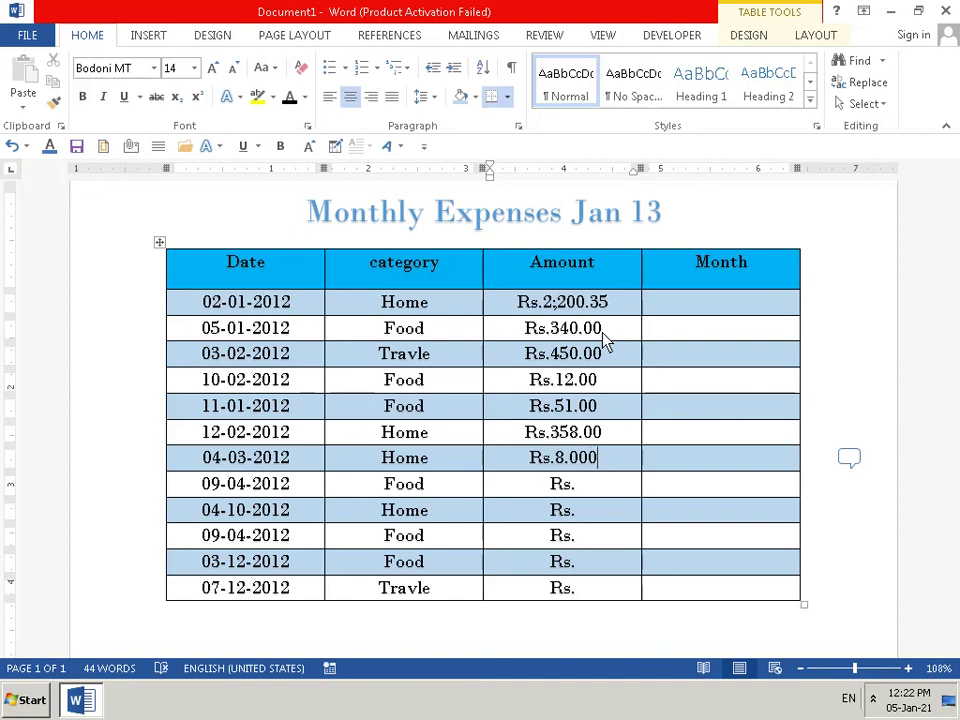
pyautogui.write('.00')
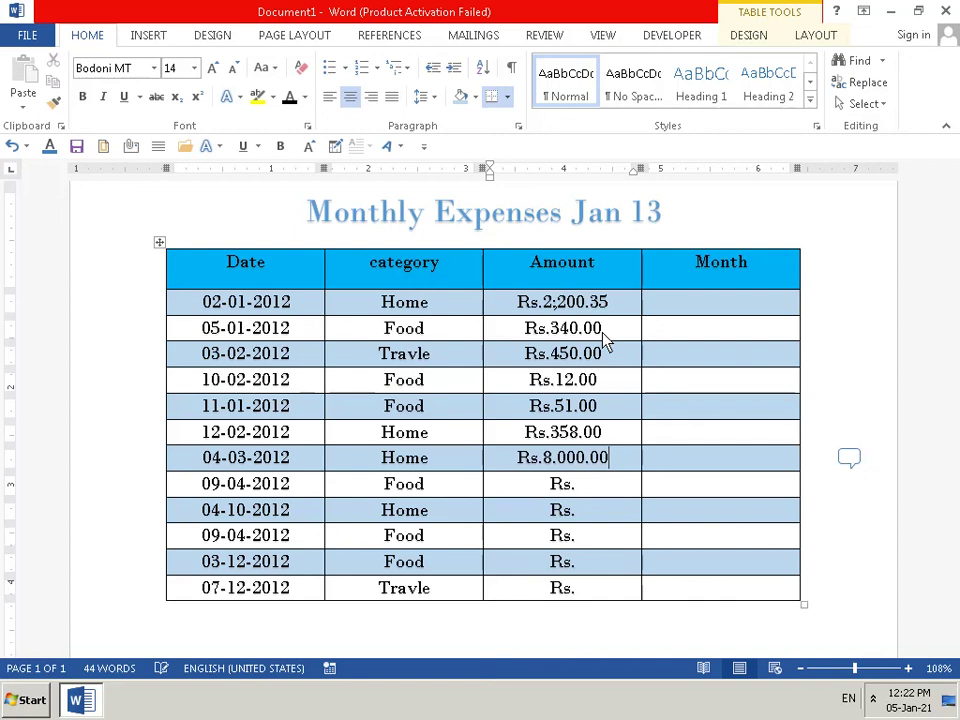
pyautogui.press('Down')
pyautogui.write('7')
pyautogui.write(',')
pyautogui.write('5')
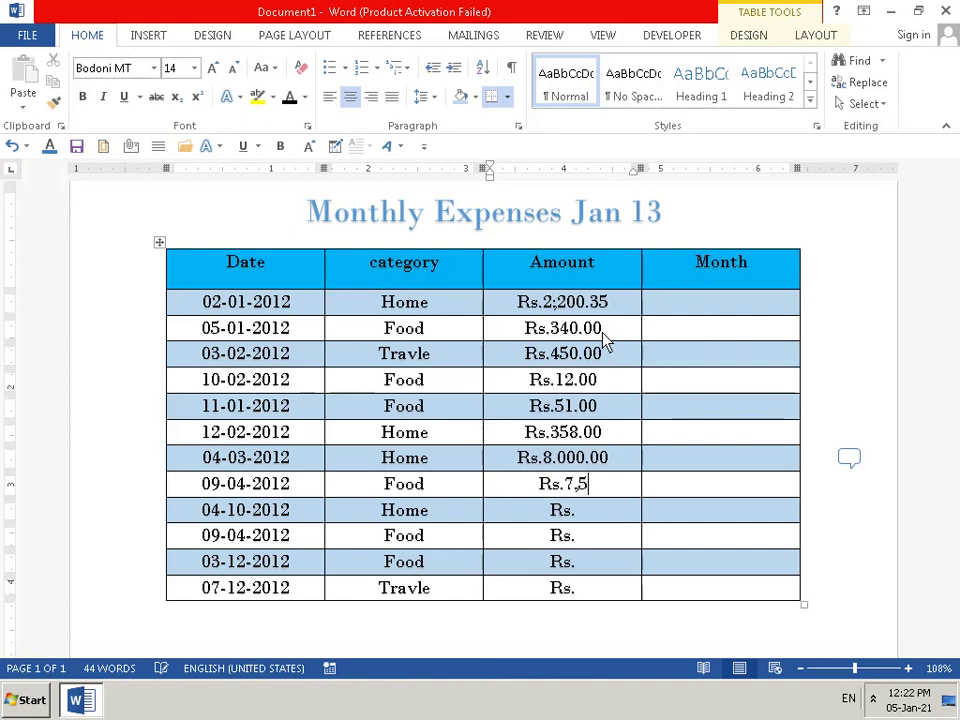
pyautogui.write('00')
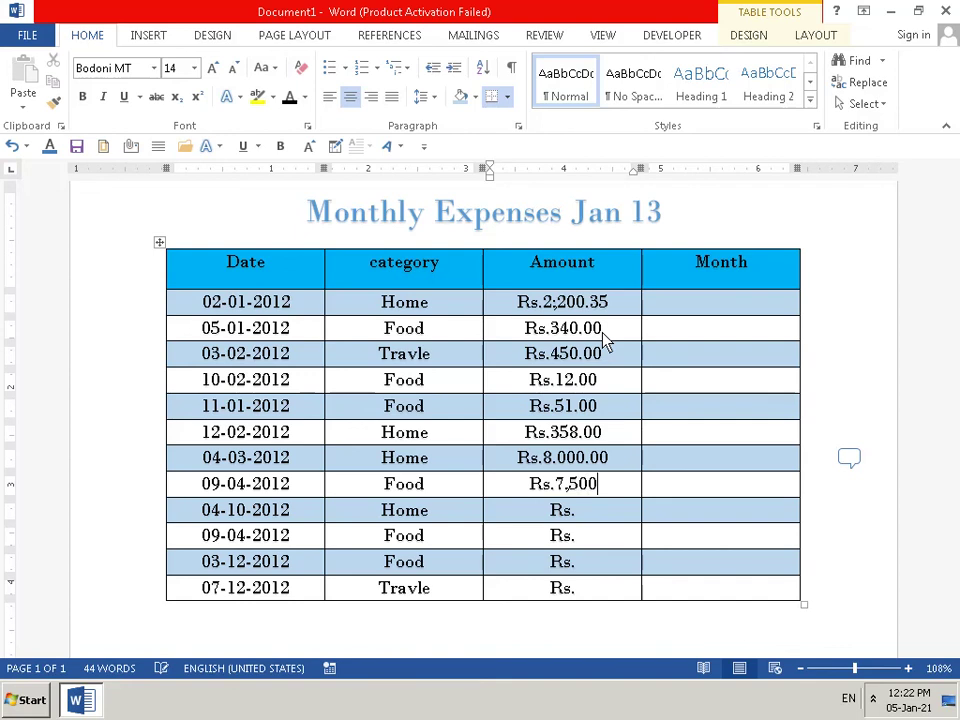
pyautogui.write('.00')
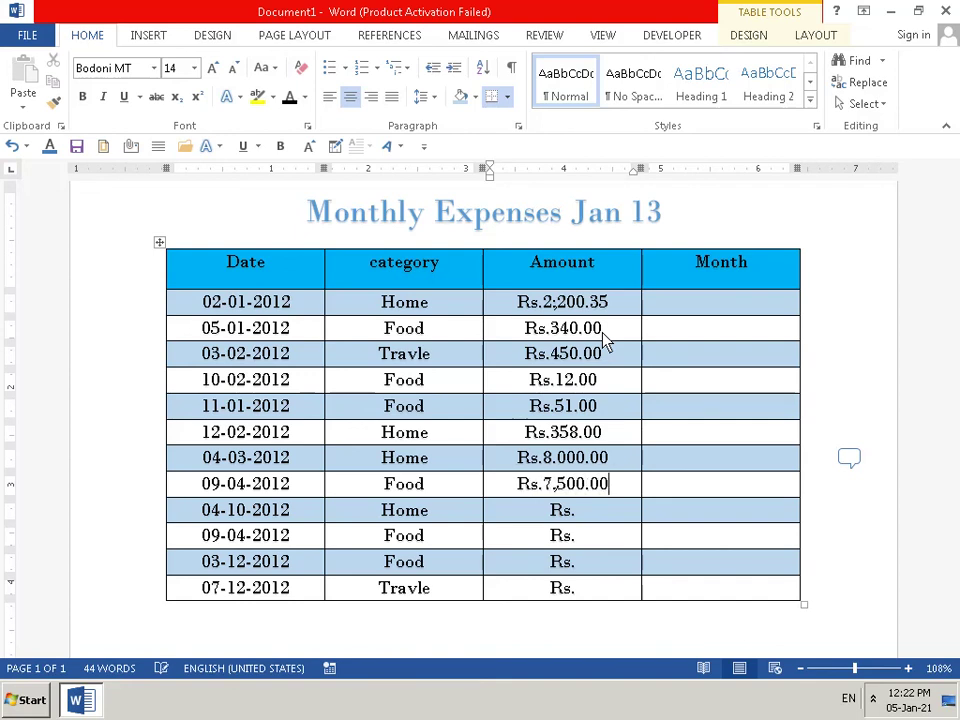
pyautogui.press('Down')
pyautogui.write('11')
pyautogui.write(',')
pyautogui.write('5')
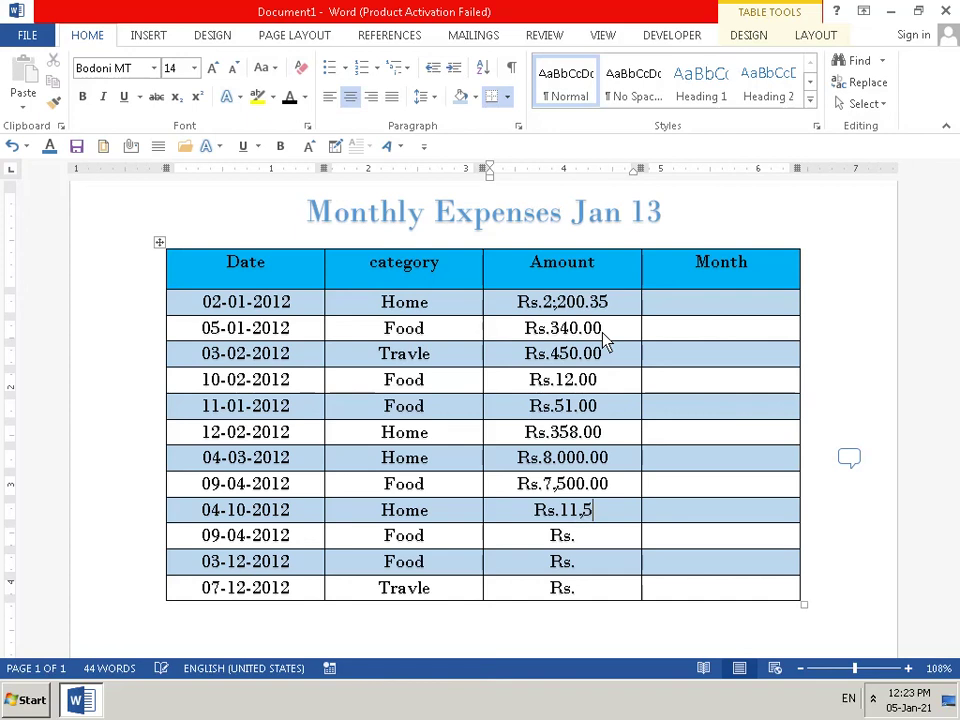
pyautogui.write('0')
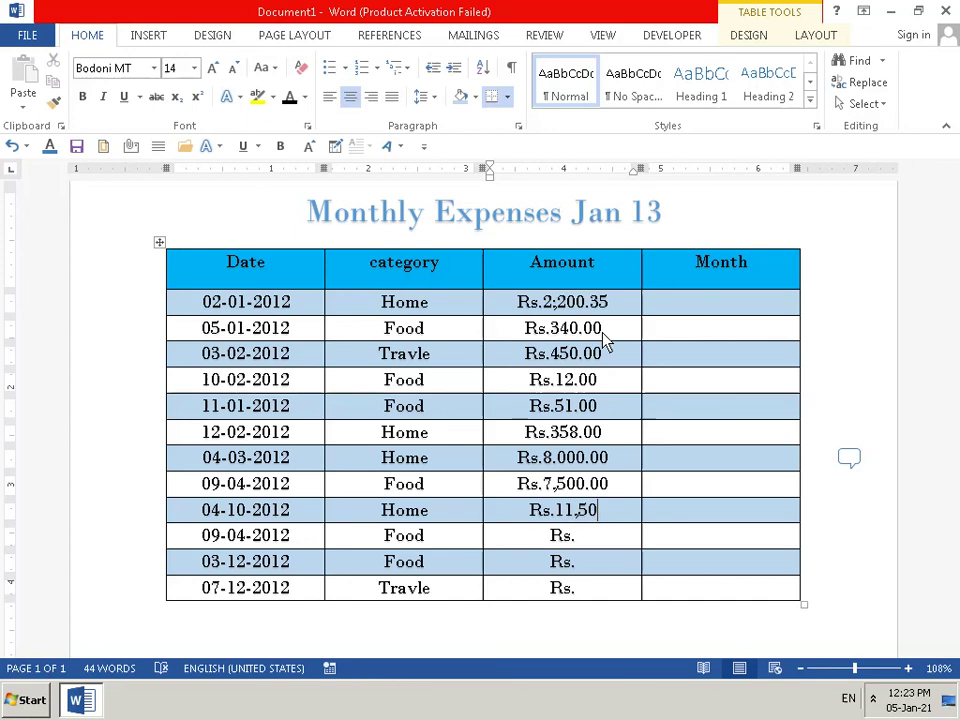
pyautogui.write('0.0')
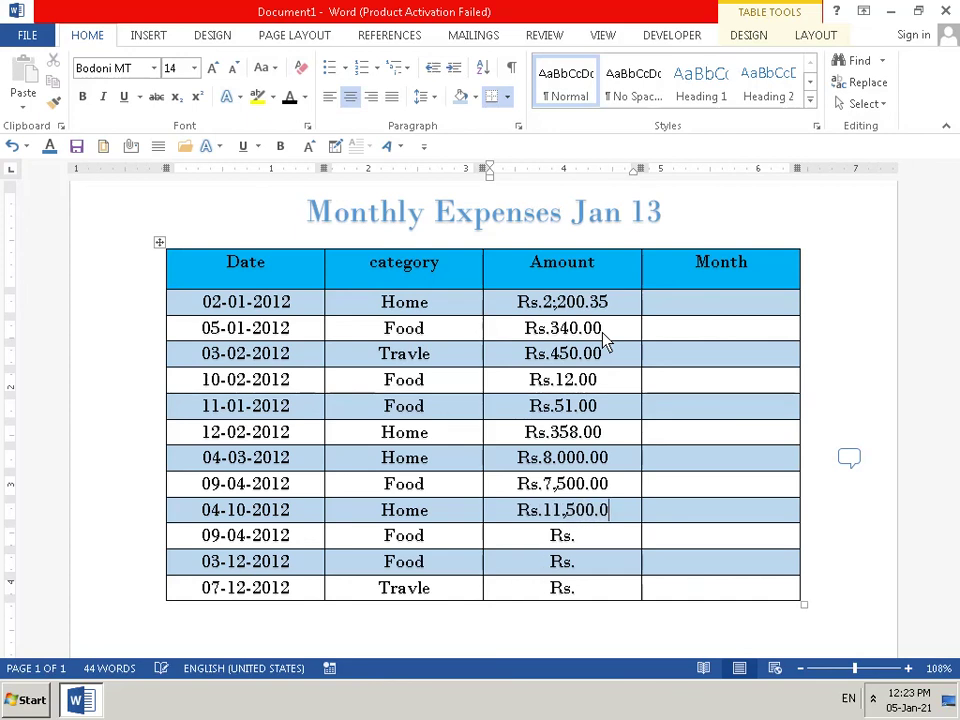
pyautogui.write('0')
# - Enter 8,000.00, 2,200.00 and 8,500.00 after 'Rs.' in the last three Amount cells
pyautogui.press('Down')
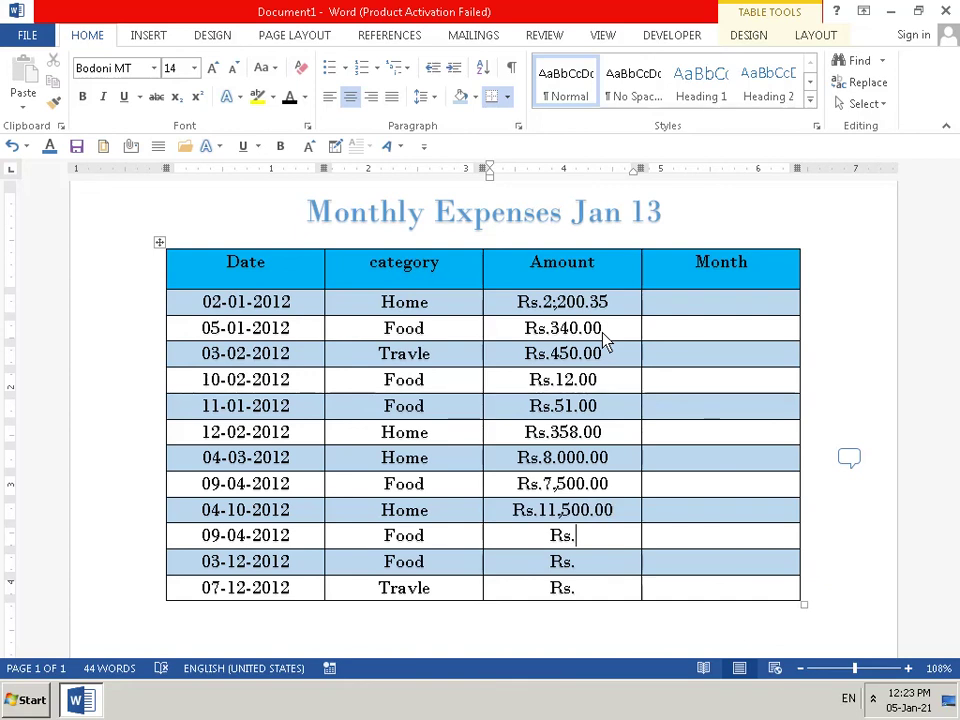
pyautogui.write('8,')
pyautogui.write('00')
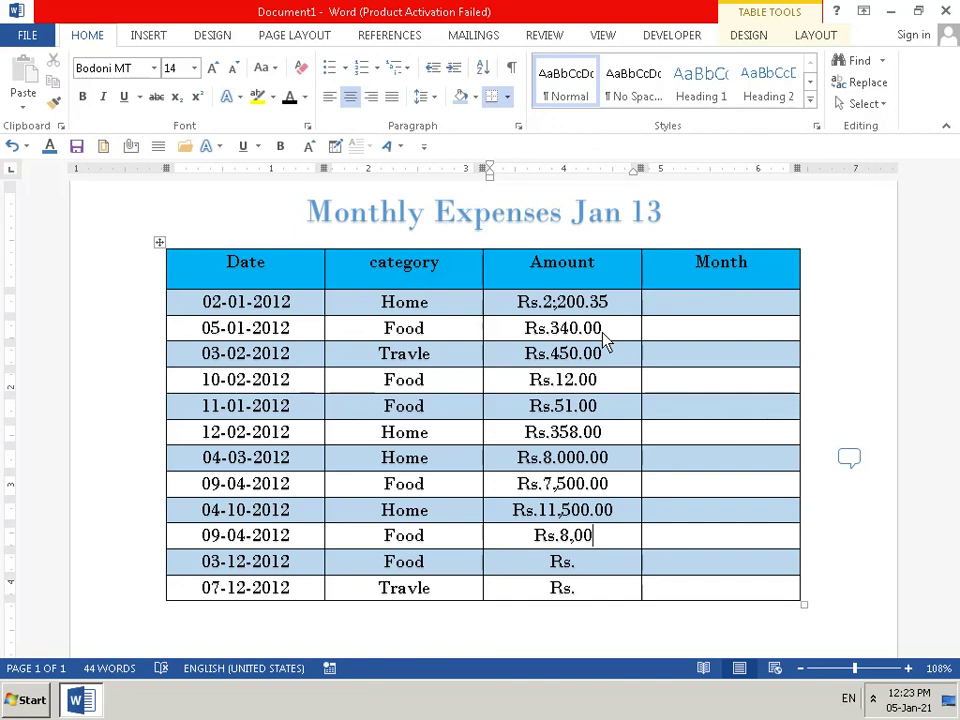
pyautogui.write('0')
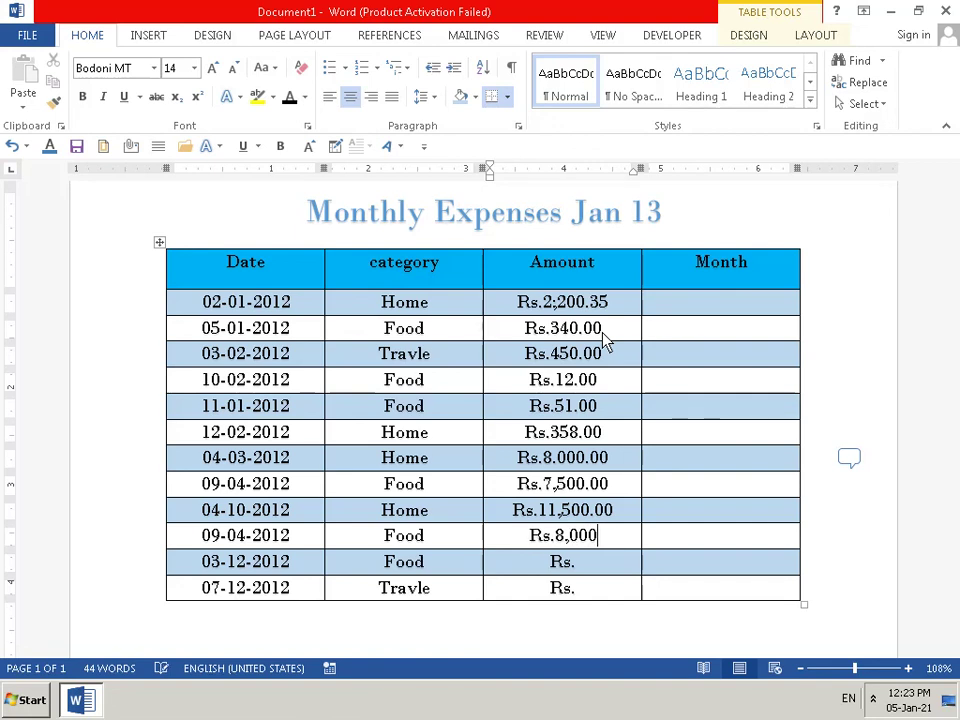
pyautogui.write('.00')
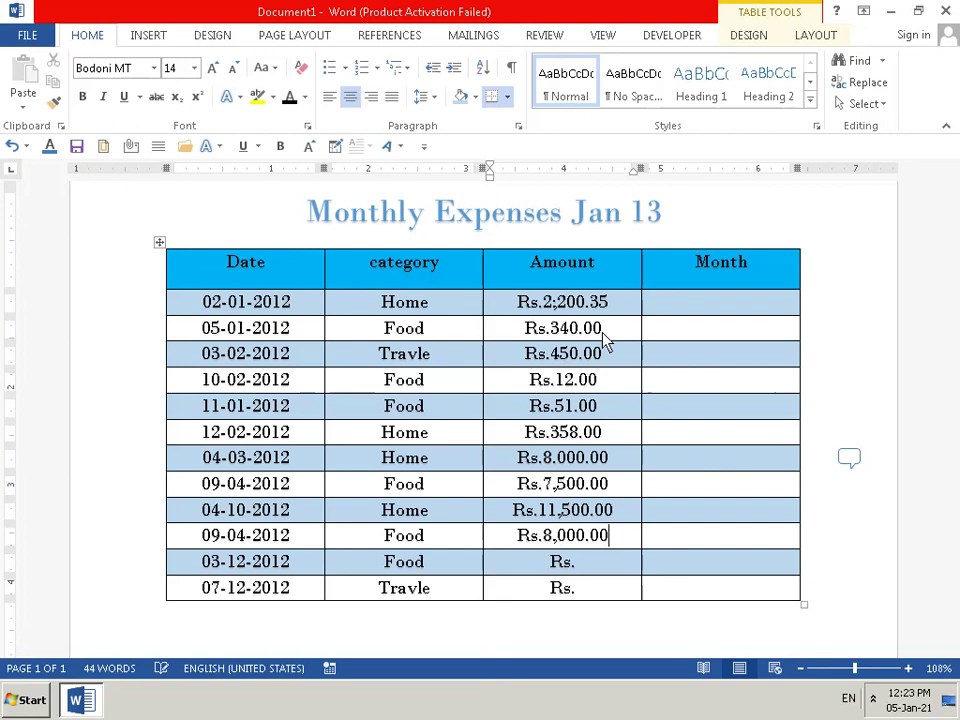
pyautogui.press('Down')
pyautogui.write('2,')
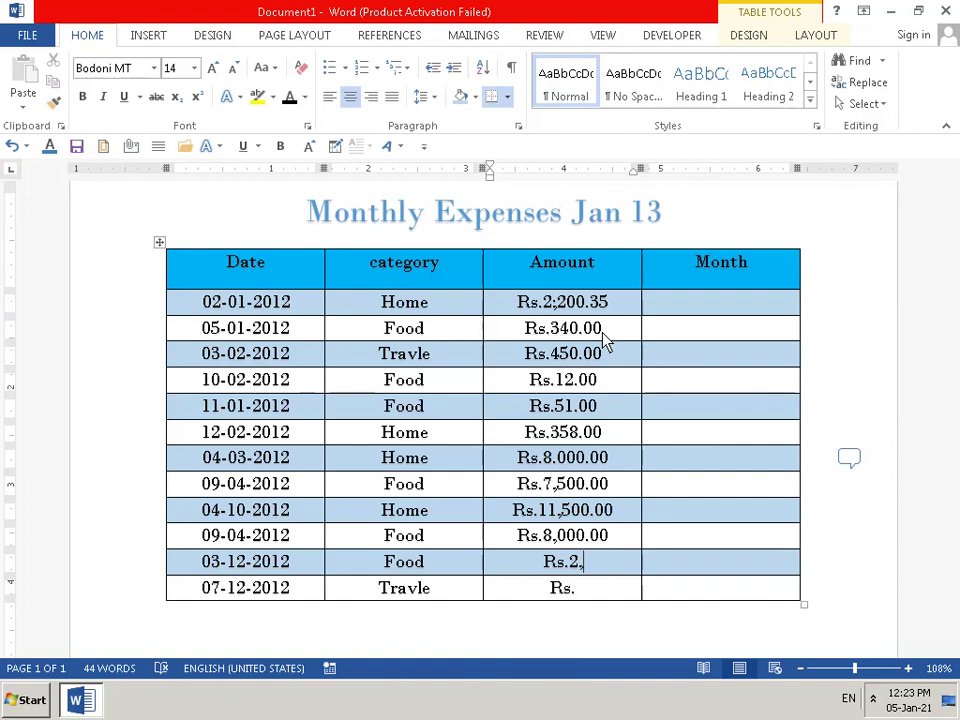
pyautogui.write('200')
pyautogui.write('.')
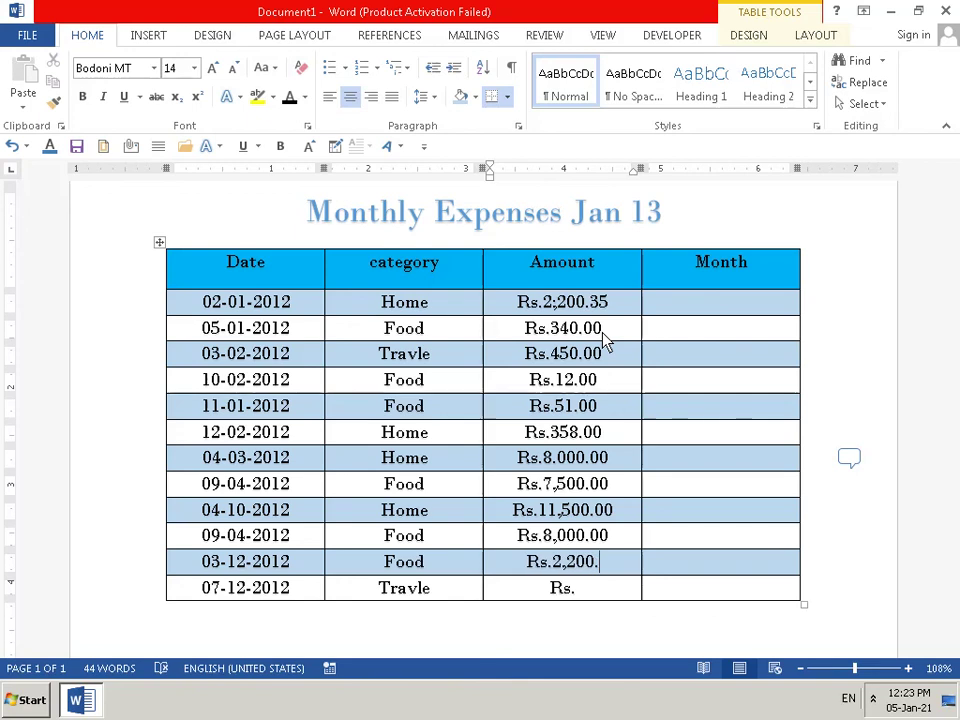
pyautogui.write('00')
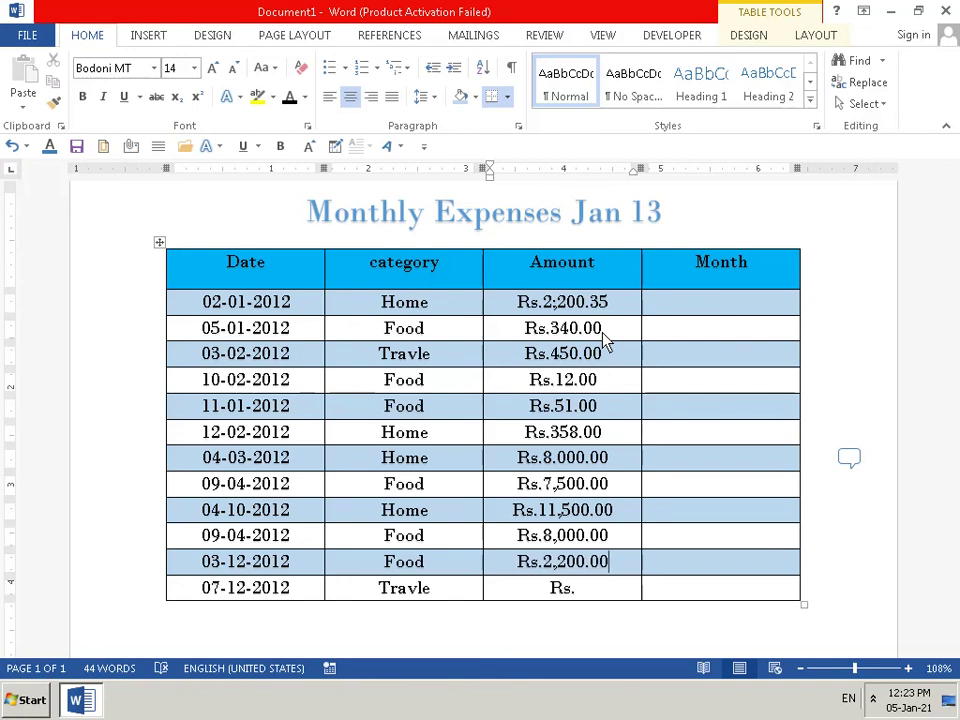
pyautogui.press('Down')
pyautogui.write('8,')
pyautogui.write('500')
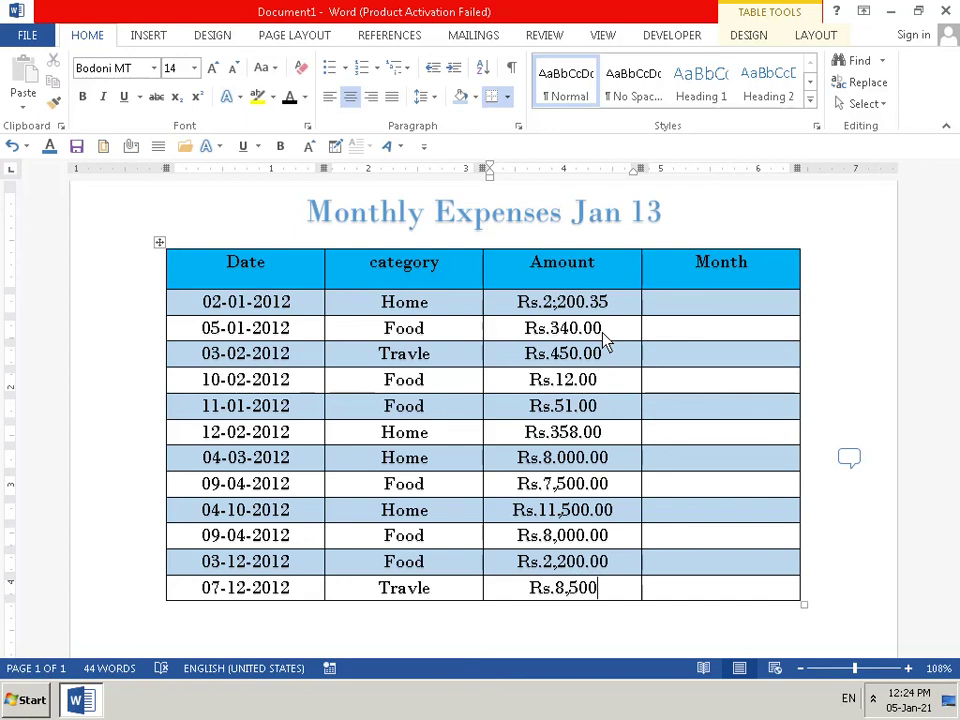
pyautogui.write('.0')
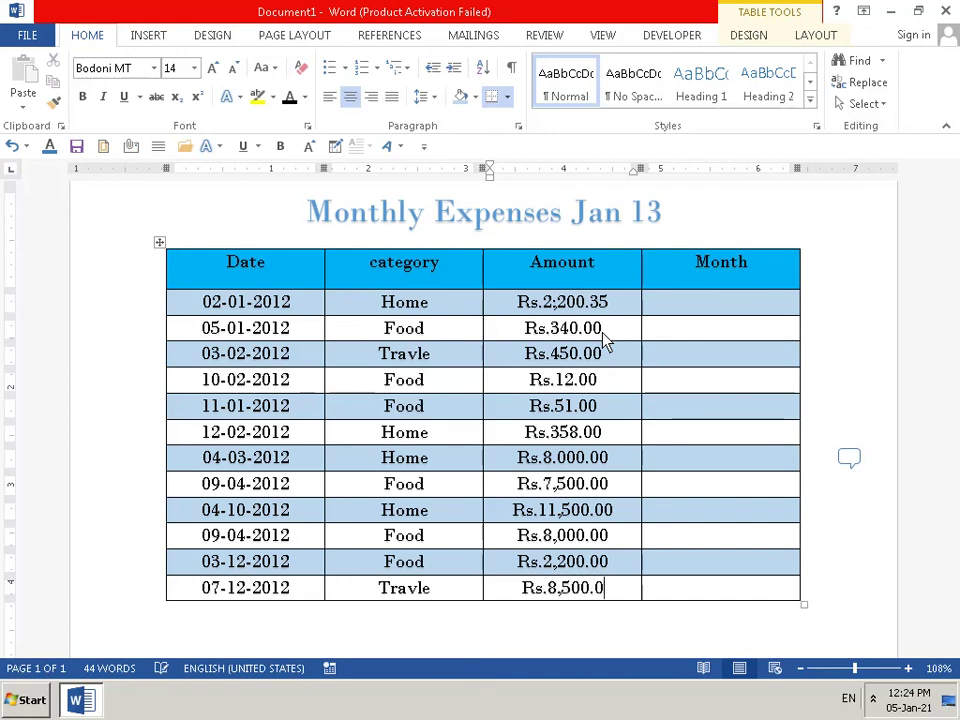
pyautogui.write('0')
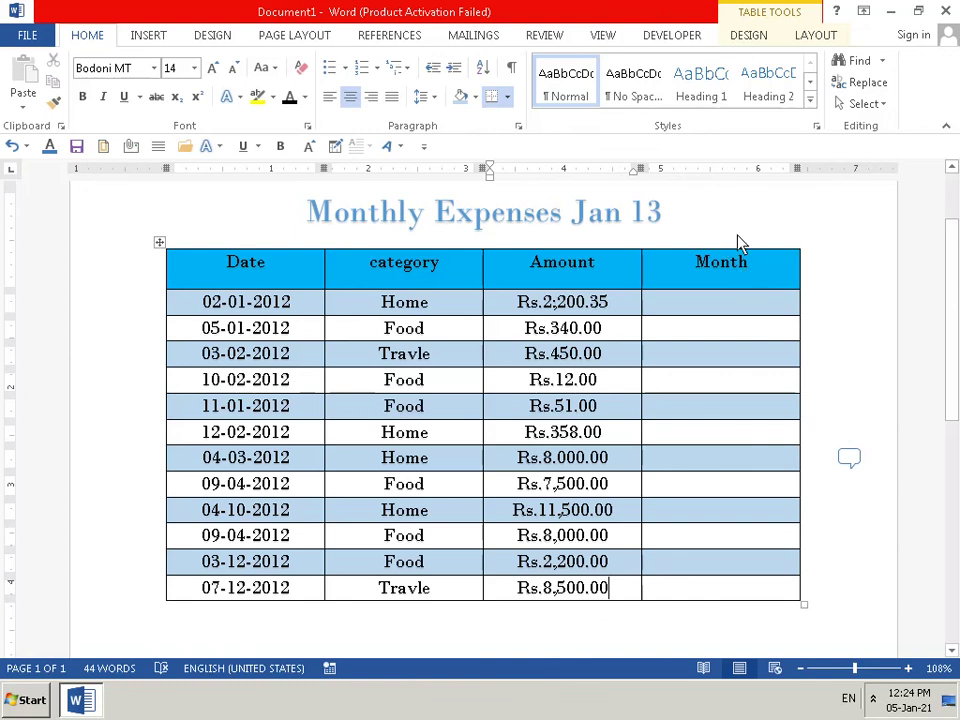
# - Enter 1 as the first row's month and left-align the whole Month column
pyautogui.click(665, 310)
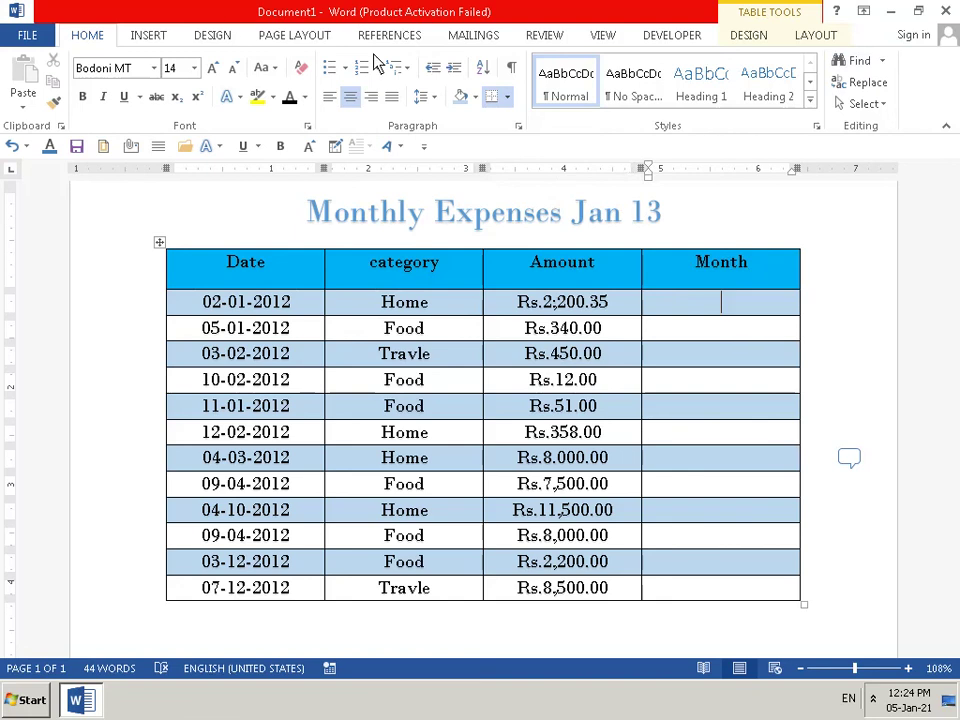
pyautogui.click(331, 97)
pyautogui.moveTo(578, 302)
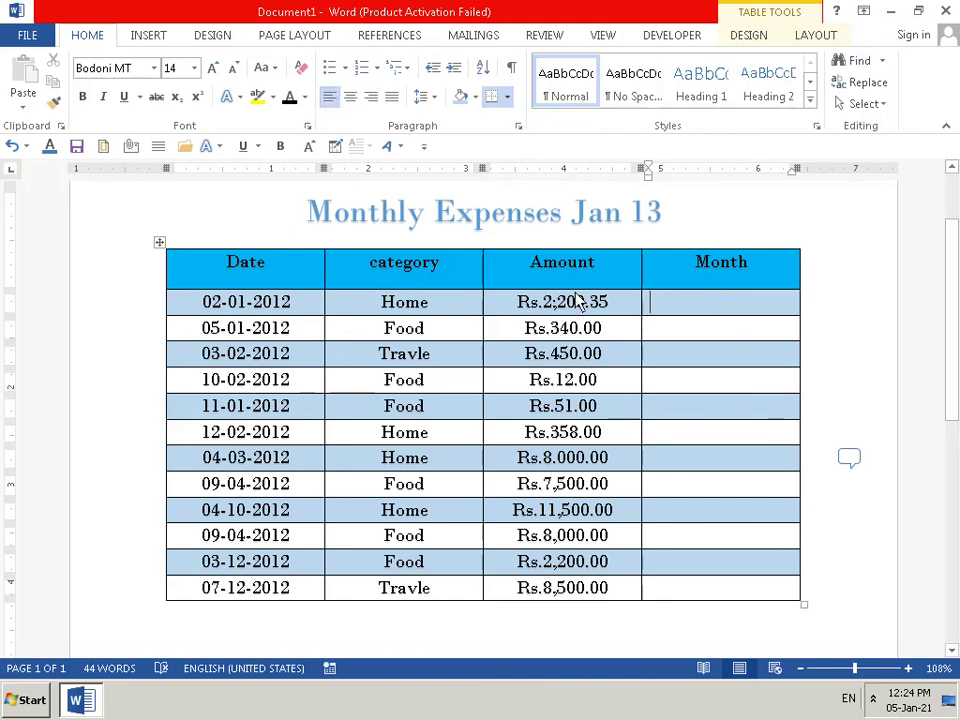
pyautogui.write('1')
pyautogui.press('Down')
pyautogui.write('1')
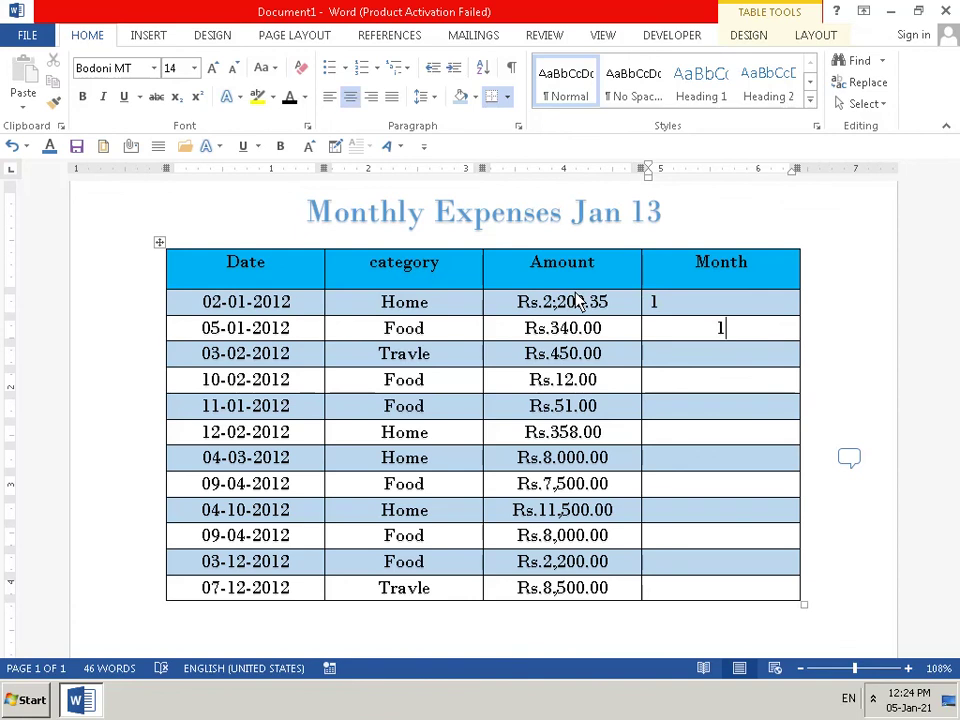
pyautogui.press('BackSpace')
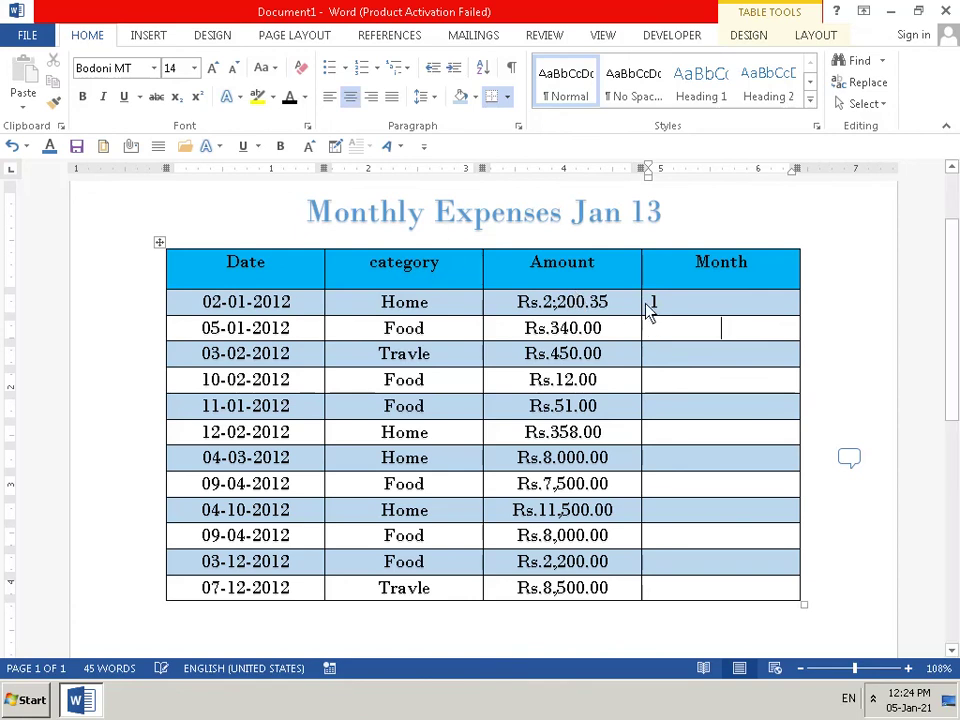
pyautogui.moveTo(665, 266)
pyautogui.mouseDown()
pyautogui.moveTo(680, 594)
pyautogui.moveTo(686, 573)
pyautogui.mouseUp()
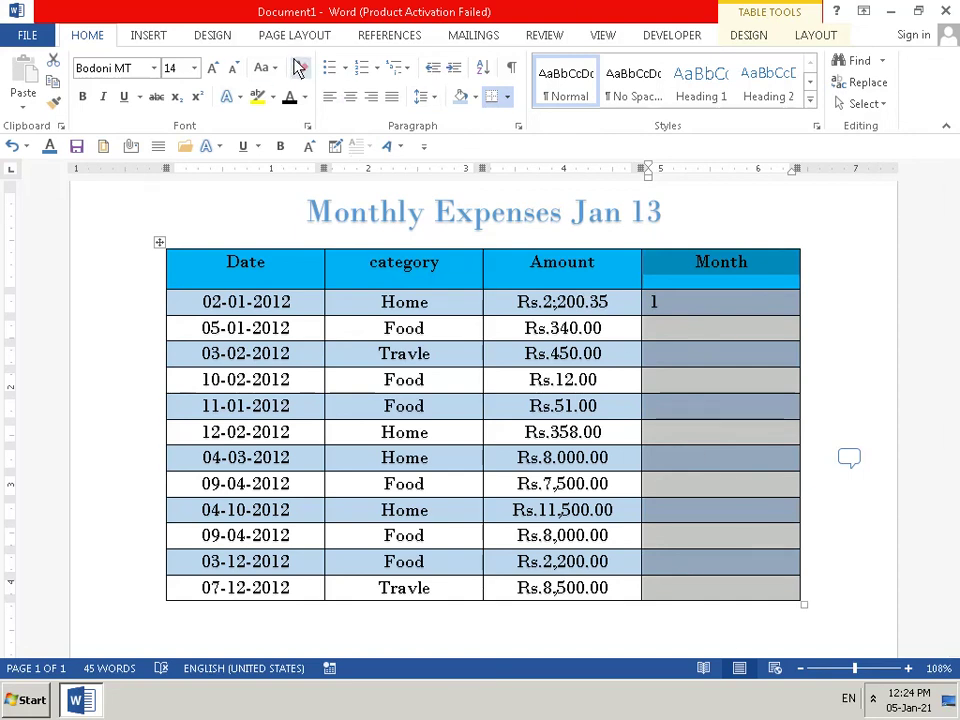
pyautogui.click(332, 97)
pyautogui.click(865, 331)
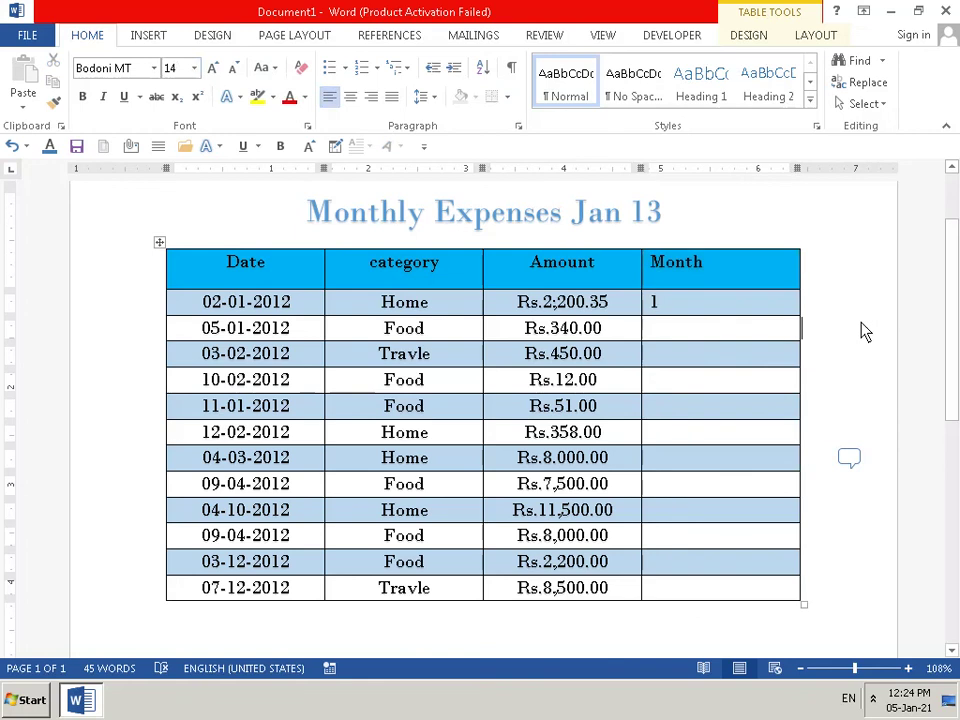
pyautogui.click(663, 342)
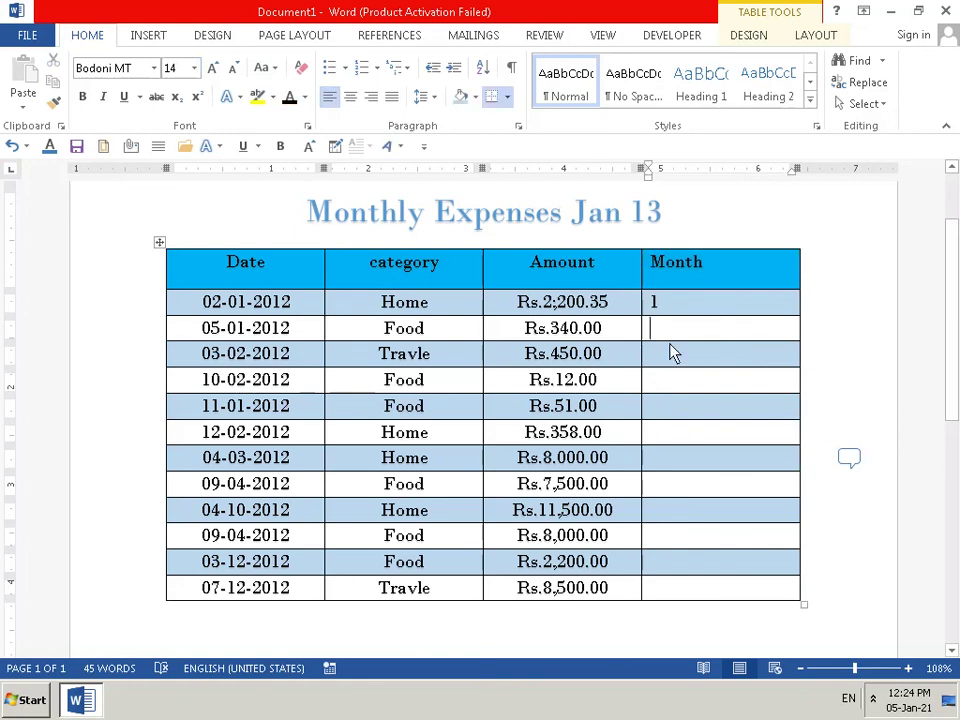
# - Fill in the remaining month numbers down the Month column, ending with 12 in the last row
pyautogui.write('1')
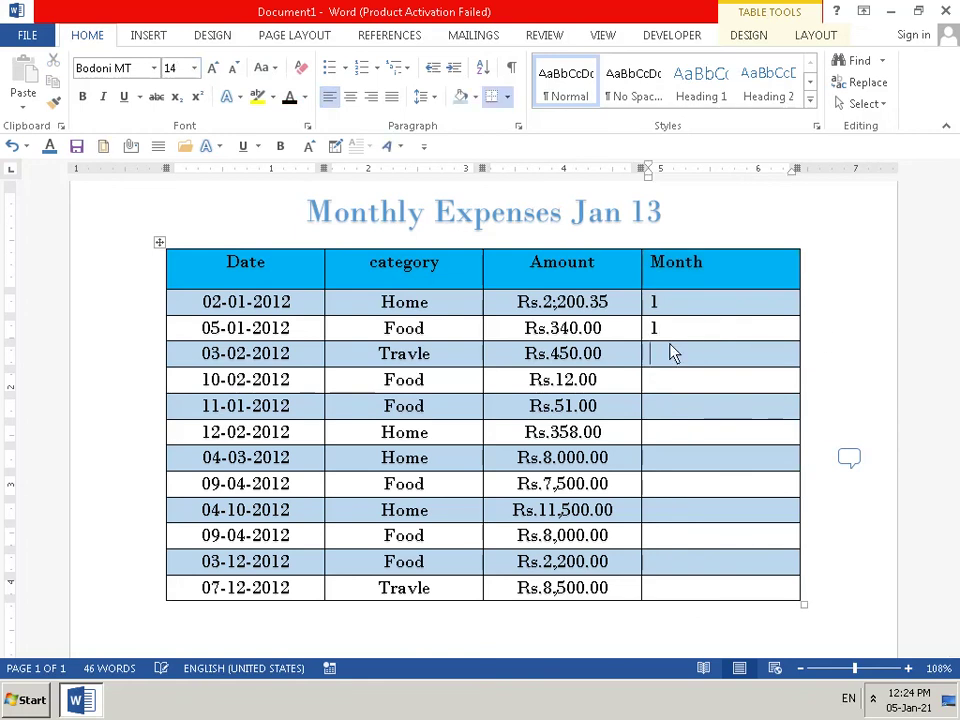
pyautogui.press('Down')
pyautogui.write('22')
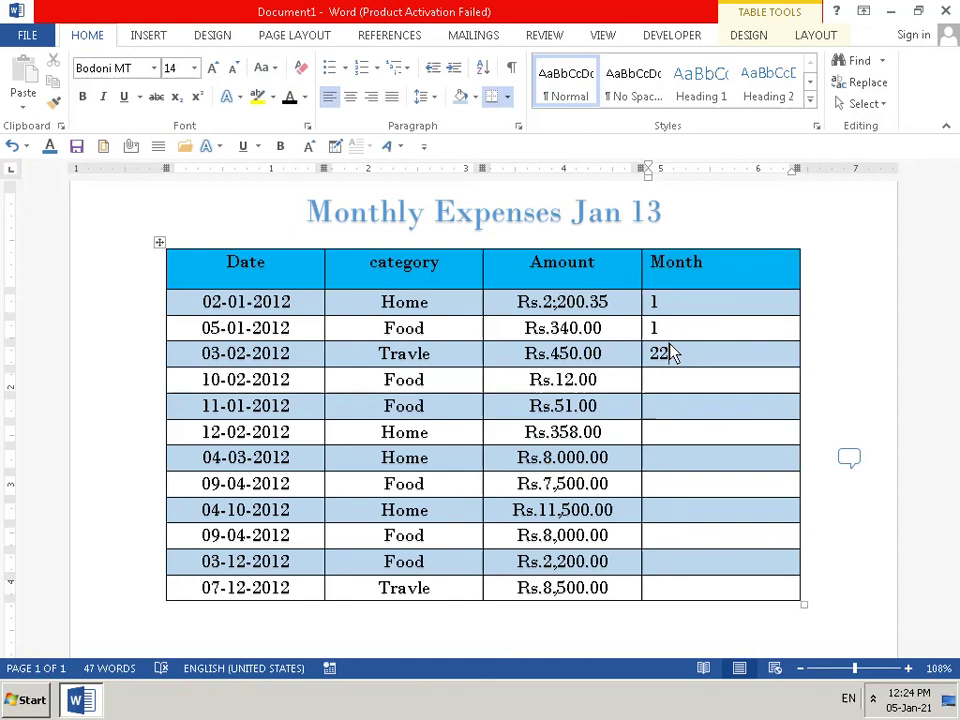
pyautogui.press('BackSpace')
pyautogui.press('Down')
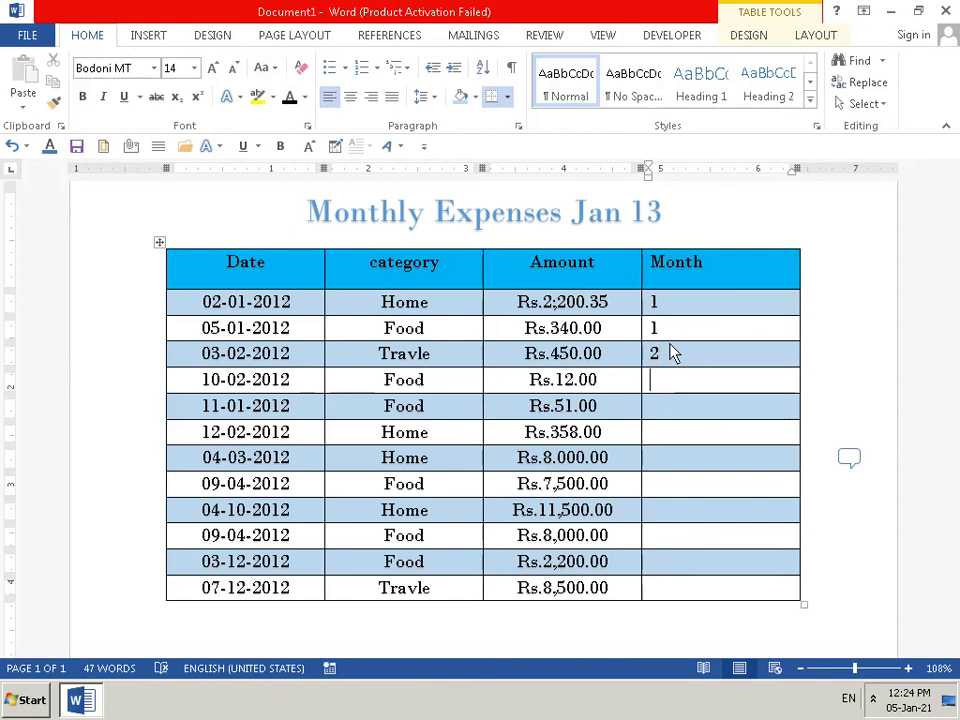
pyautogui.write('2')
pyautogui.press('Down')
pyautogui.write('1')
pyautogui.press('Down')
pyautogui.write('2')
pyautogui.press('Down')
pyautogui.write('3')
pyautogui.press('Down')
pyautogui.write('4')
pyautogui.press('Down')
pyautogui.write('1')
pyautogui.write('0')
pyautogui.press('Down')
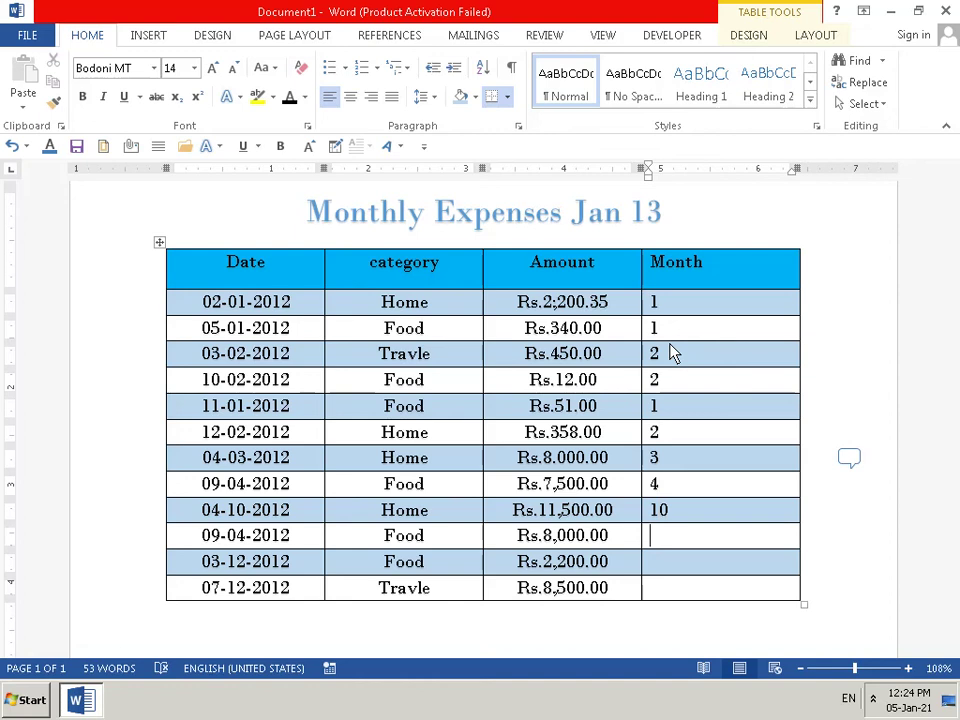
pyautogui.write('11')
pyautogui.press('Down')
pyautogui.write('12')
pyautogui.press('Down')
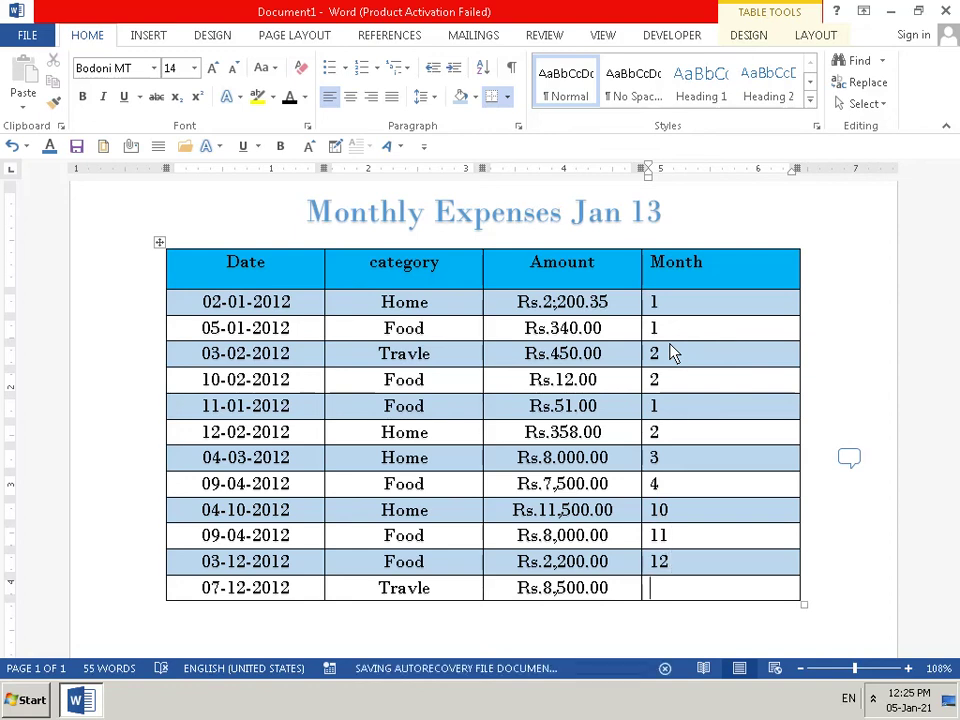
pyautogui.write('1212')
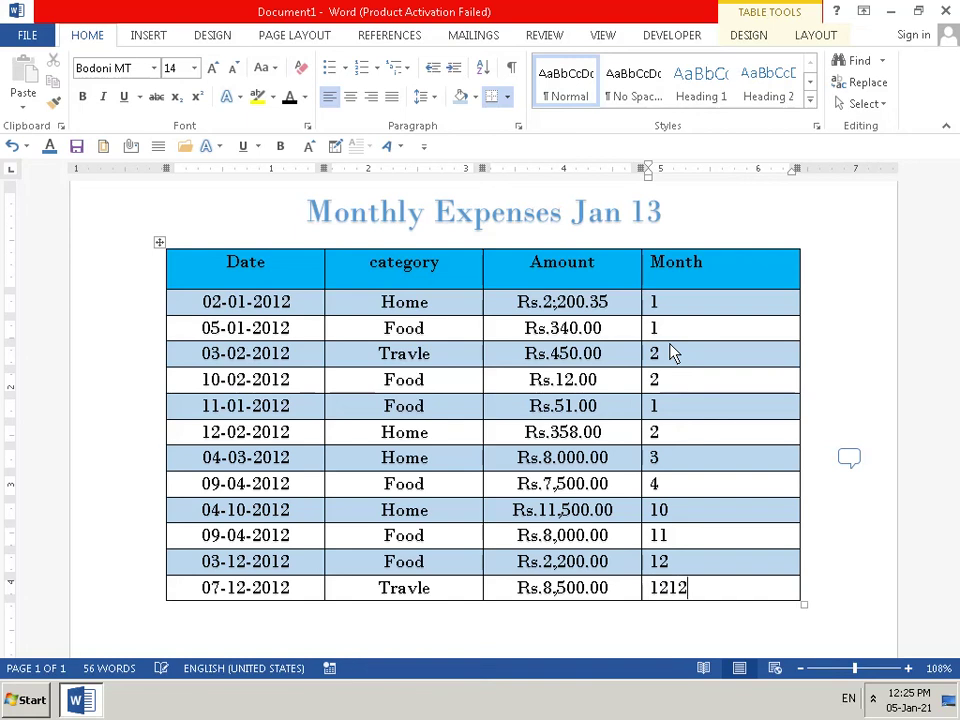
pyautogui.press('BackSpace')
pyautogui.press('BackSpace')
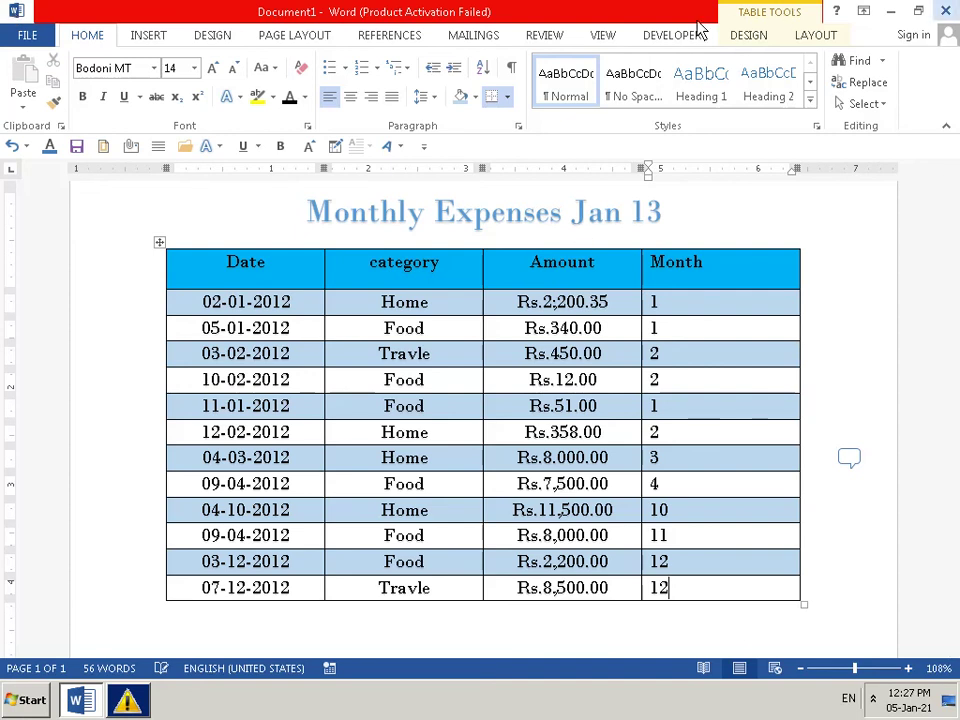
# - Cancel closing Word so unsaved Document1 stays open, then show the hidden tray icons
pyautogui.click(945, 10)
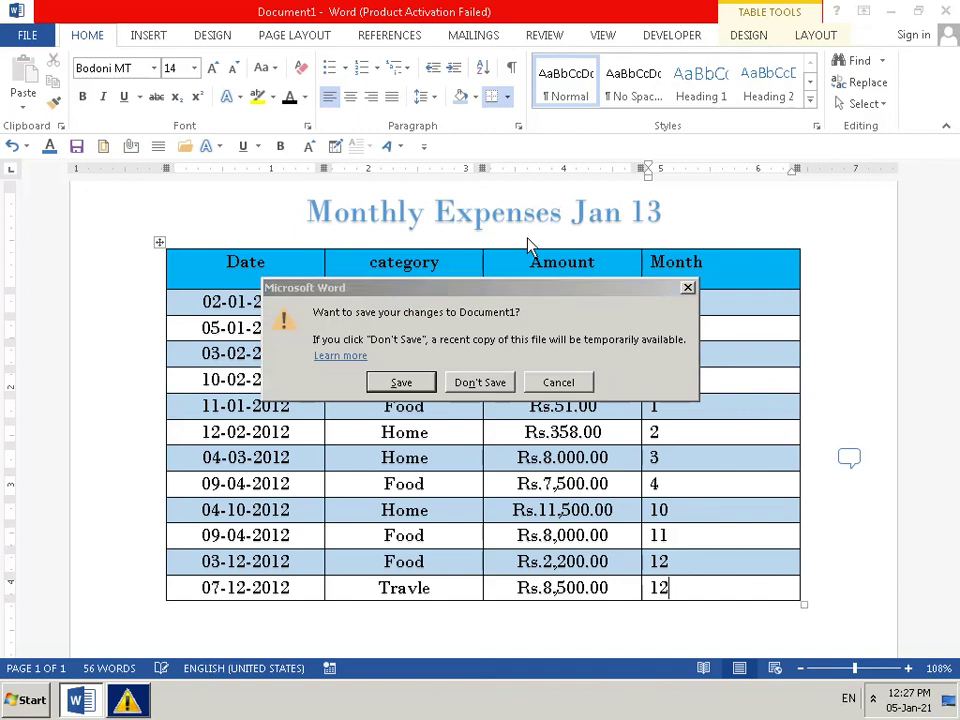
pyautogui.click(578, 388)
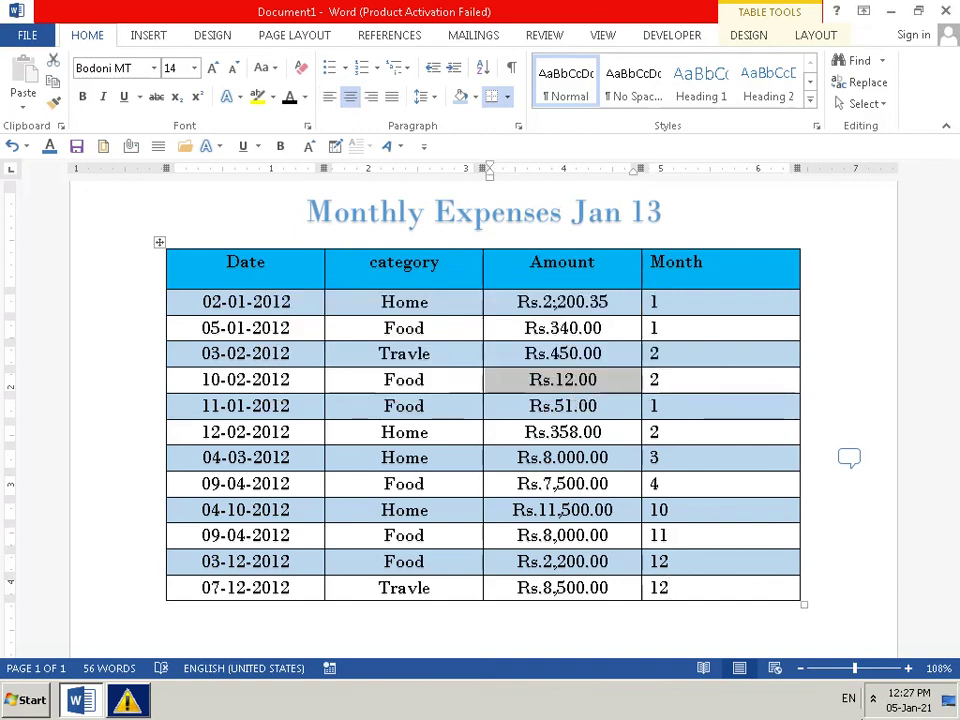
pyautogui.click(872, 700)
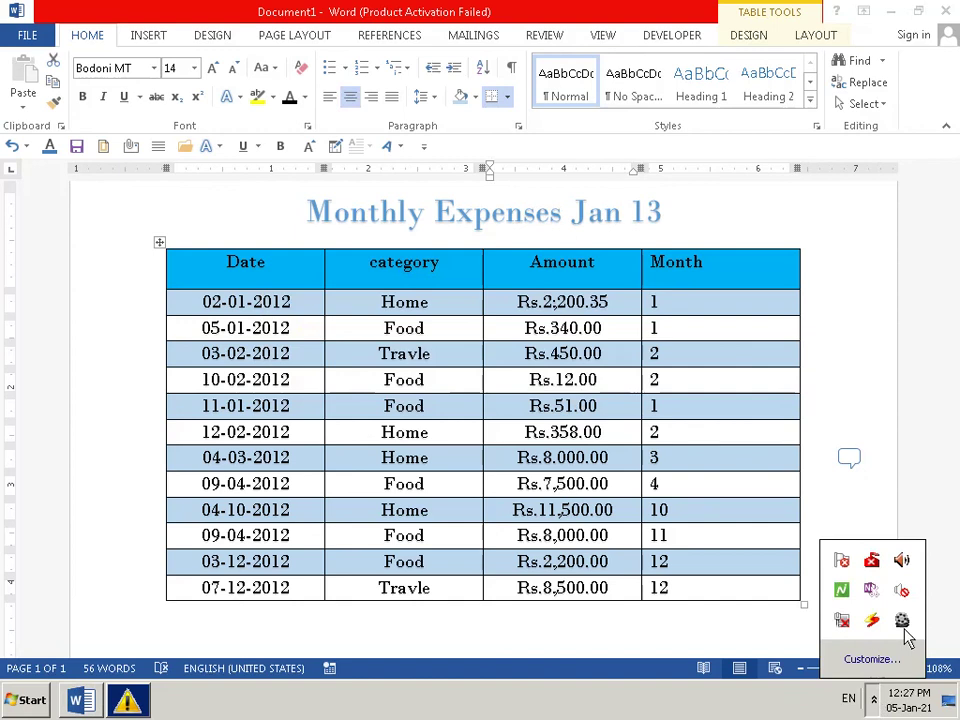